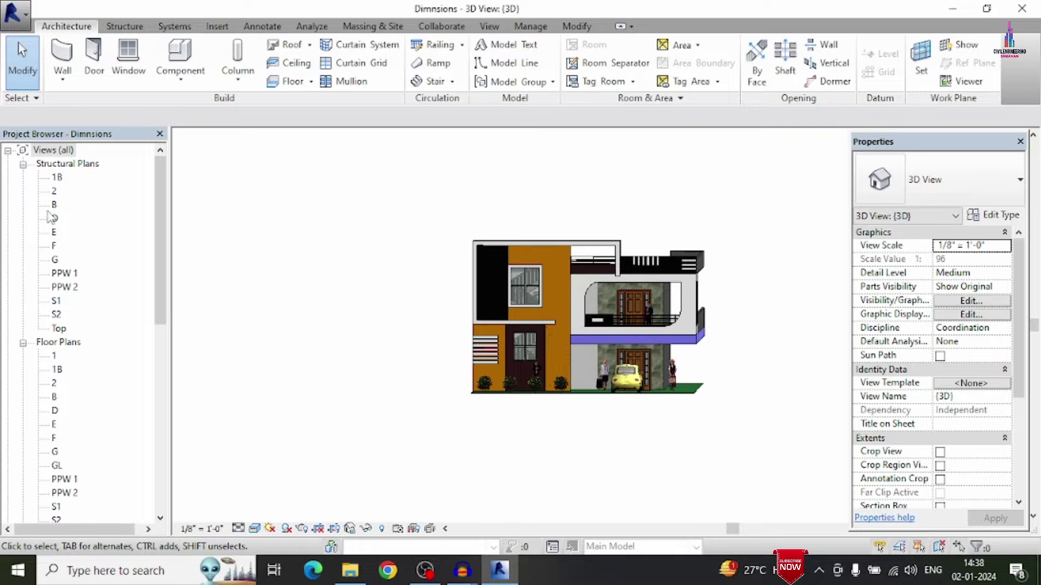
# - From structural plan G, create a perspective camera view with the eye in front of the house and the target near its rear
pyautogui.doubleClick(56, 259)
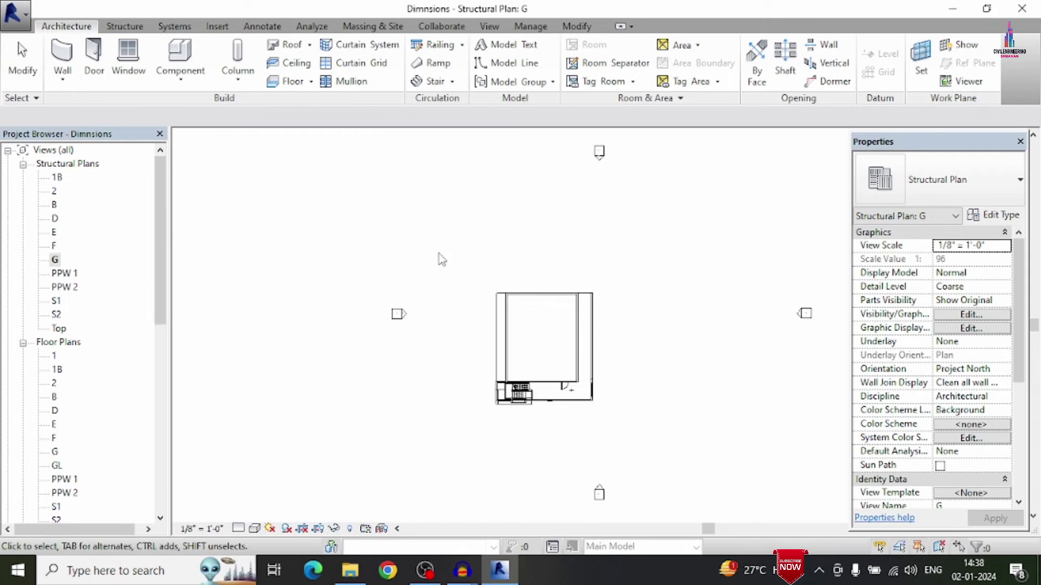
pyautogui.scroll(3, 558, 422)
pyautogui.scroll(-1, 495, 515)
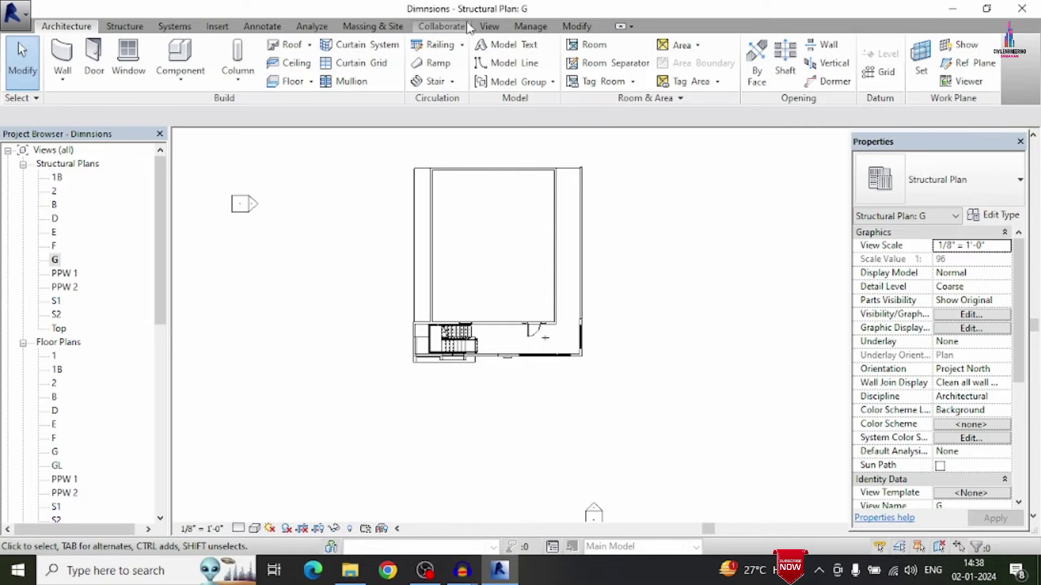
pyautogui.click(484, 27)
pyautogui.click(436, 76)
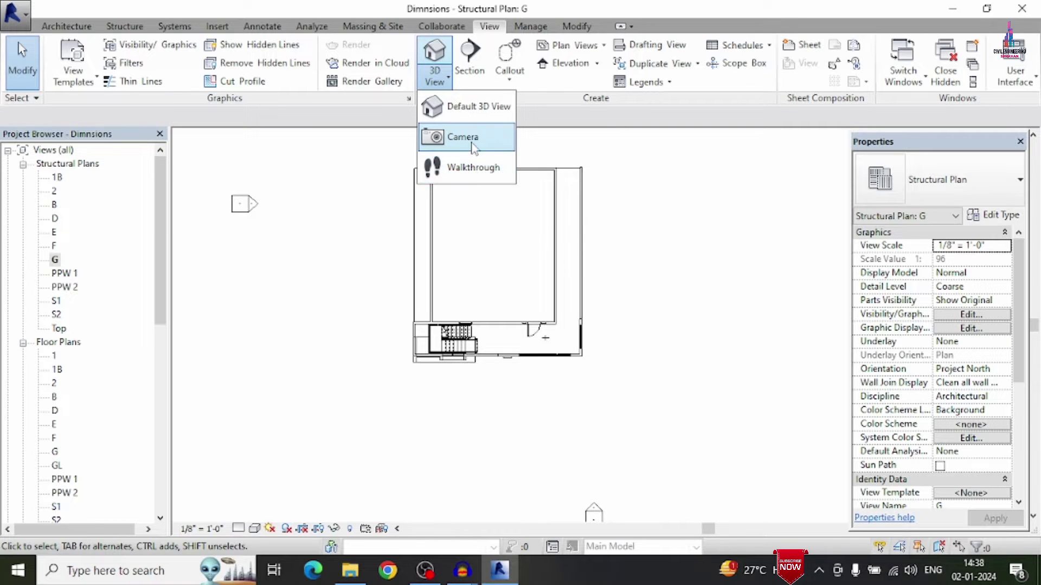
pyautogui.click(472, 140)
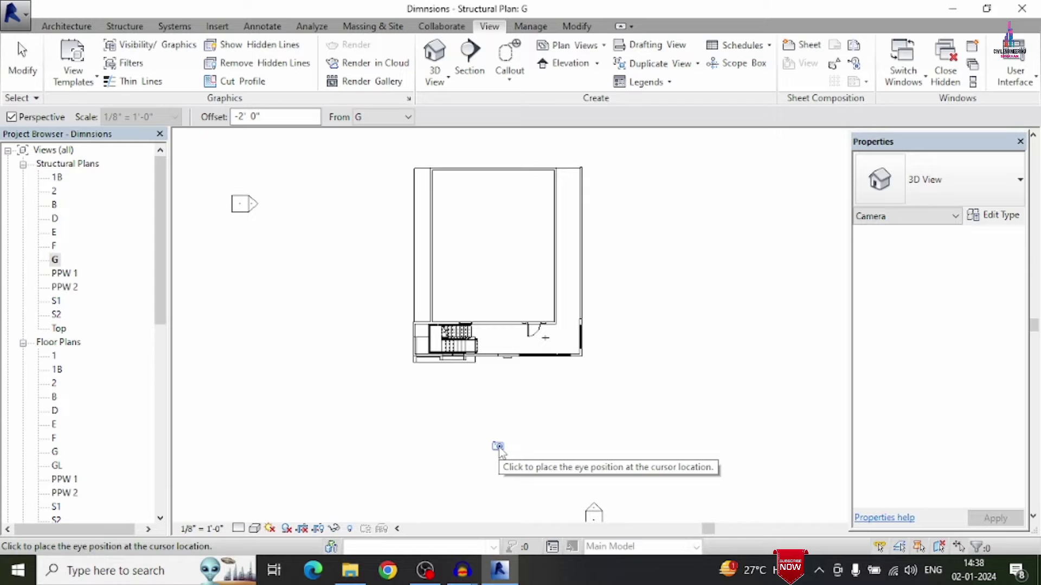
pyautogui.click(497, 452)
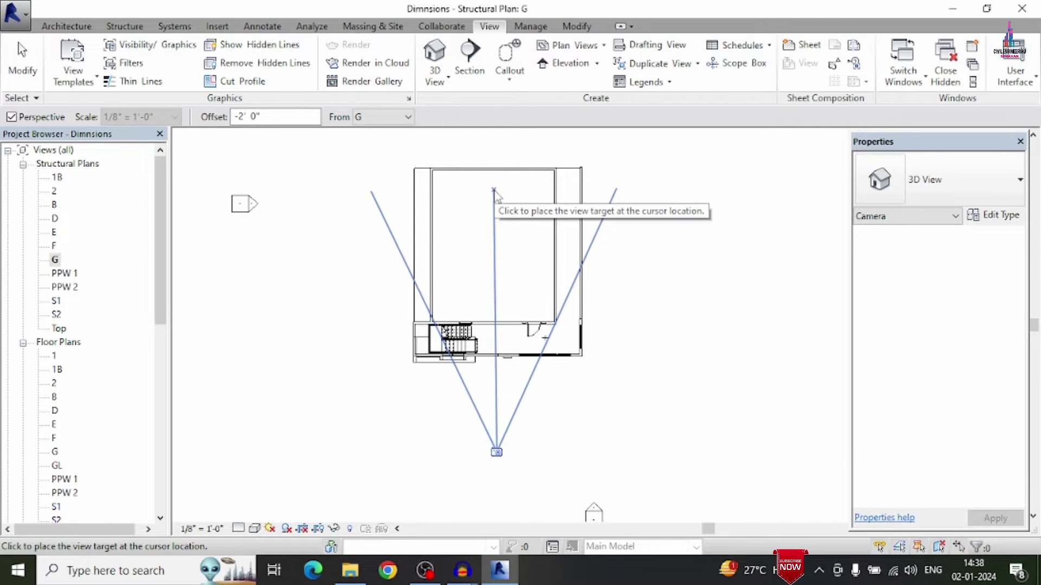
pyautogui.click(493, 208)
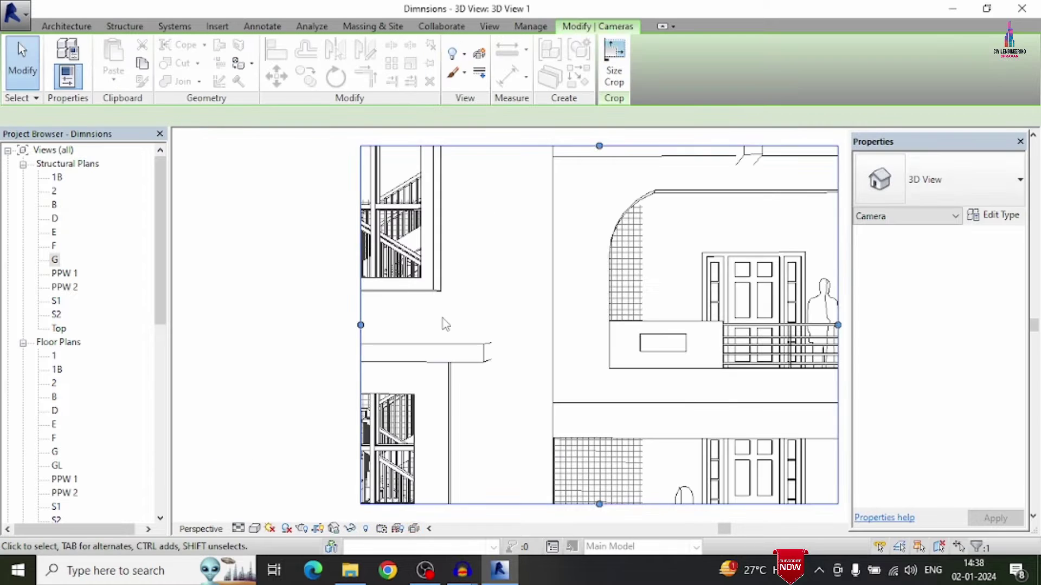
# - Enlarge the camera view's crop region on all four sides to frame the whole front of the house, including plants and car
pyautogui.scroll(-3, 345, 346)
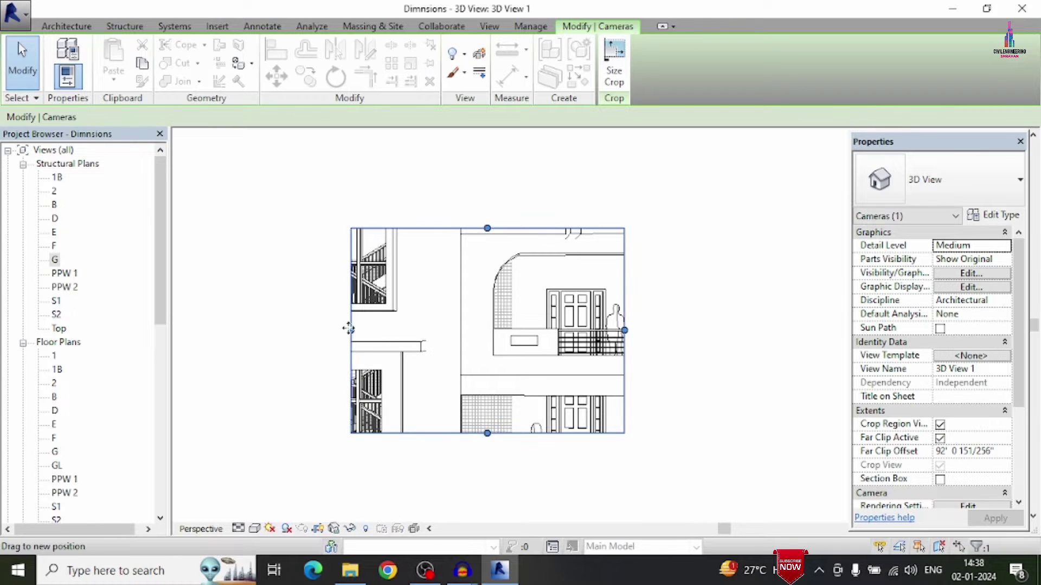
pyautogui.moveTo(350, 330); pyautogui.dragTo(264, 330)
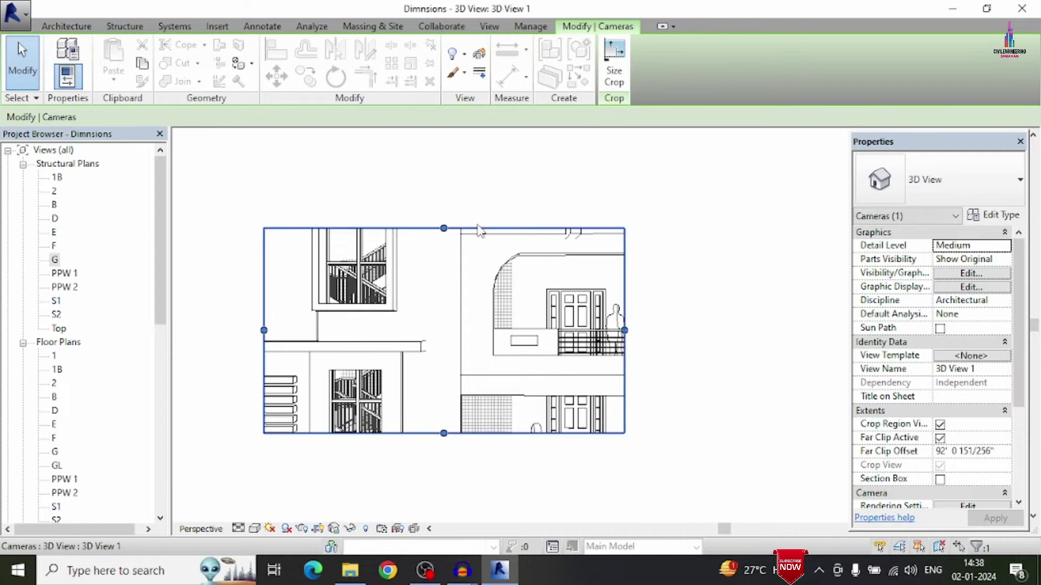
pyautogui.moveTo(441, 227); pyautogui.dragTo(443, 157)
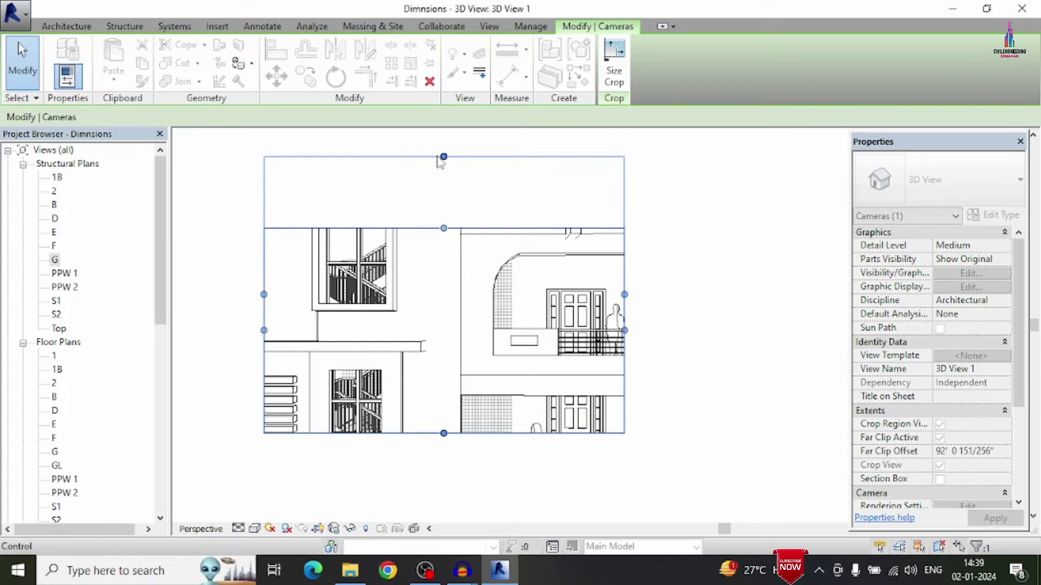
pyautogui.moveTo(624, 294); pyautogui.dragTo(754, 294)
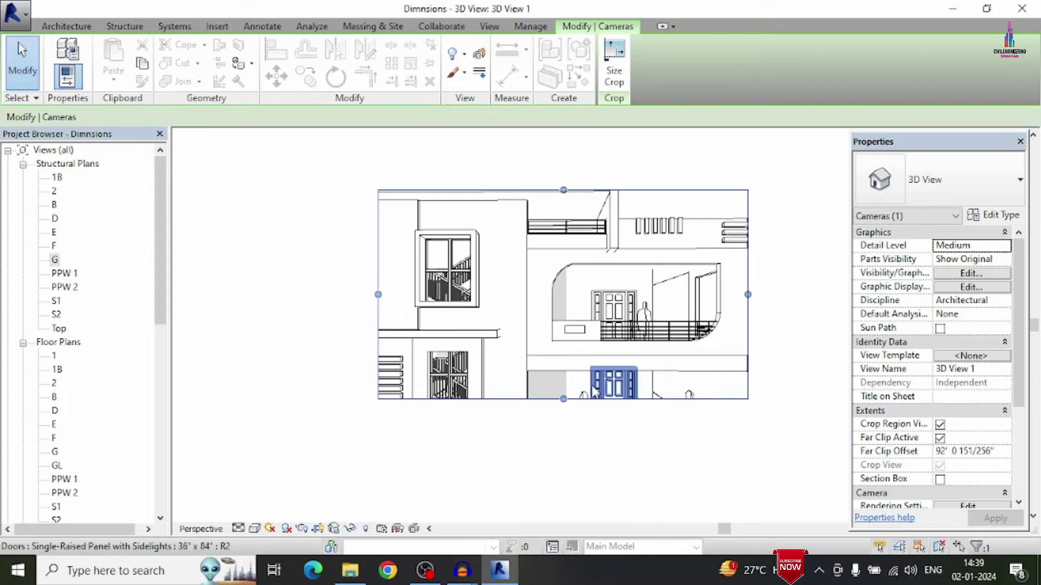
pyautogui.moveTo(564, 399); pyautogui.dragTo(570, 485)
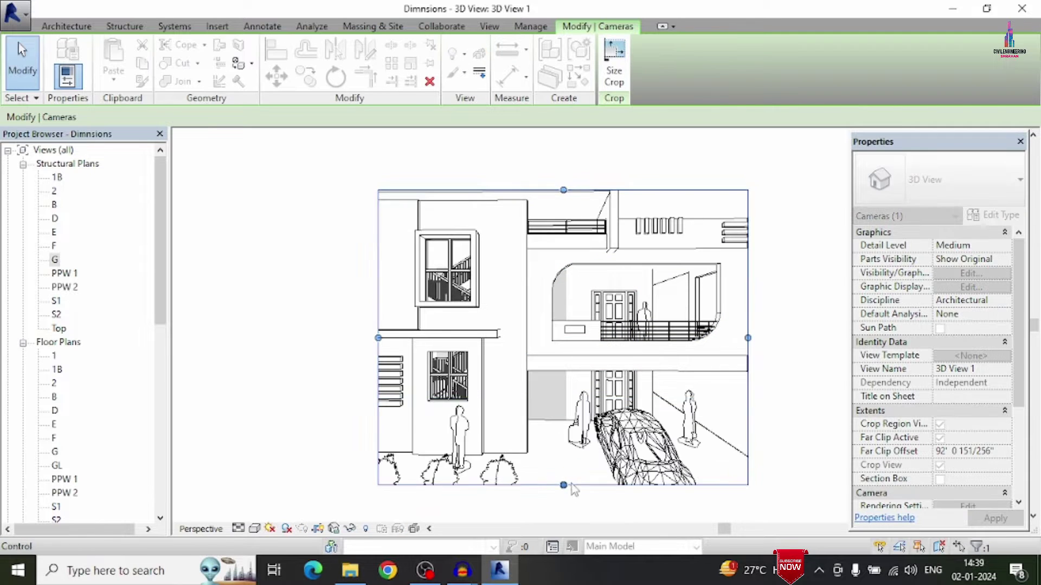
pyautogui.moveTo(378, 337); pyautogui.dragTo(315, 338)
pyautogui.moveTo(487, 191); pyautogui.dragTo(487, 173)
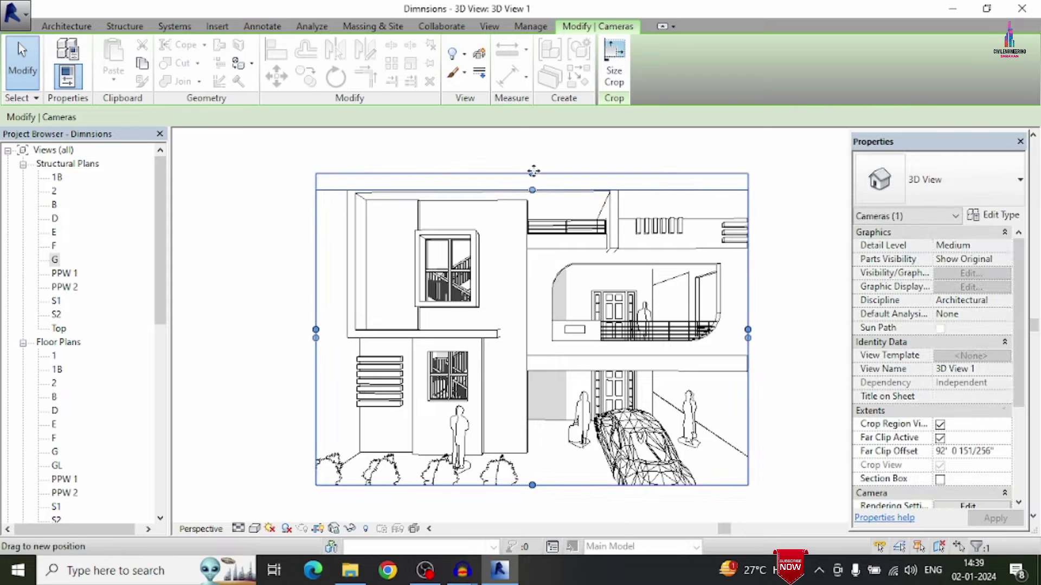
pyautogui.moveTo(747, 329); pyautogui.dragTo(766, 329)
pyautogui.moveTo(316, 329); pyautogui.dragTo(343, 329)
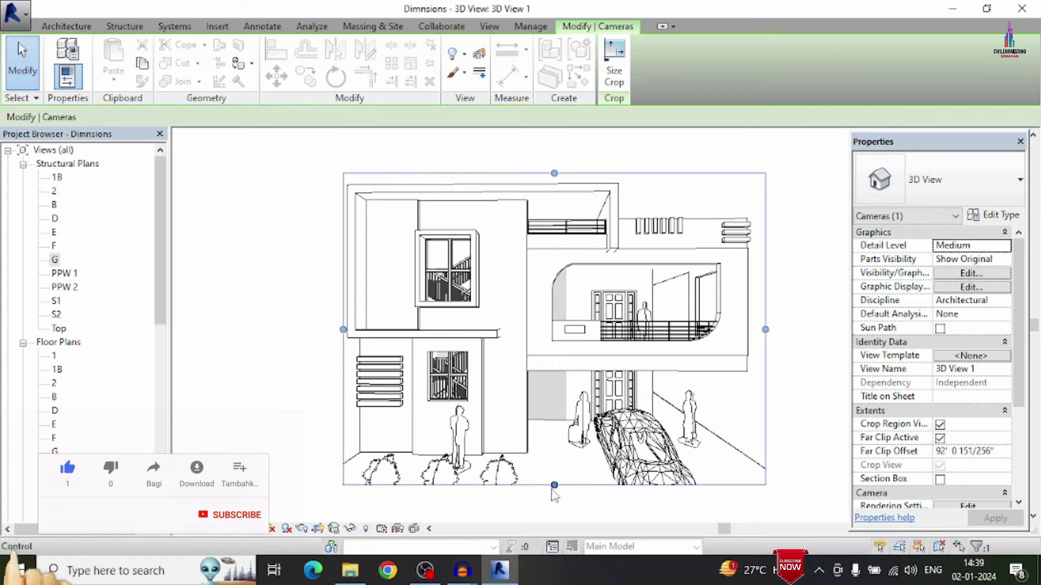
pyautogui.moveTo(554, 485); pyautogui.dragTo(555, 508)
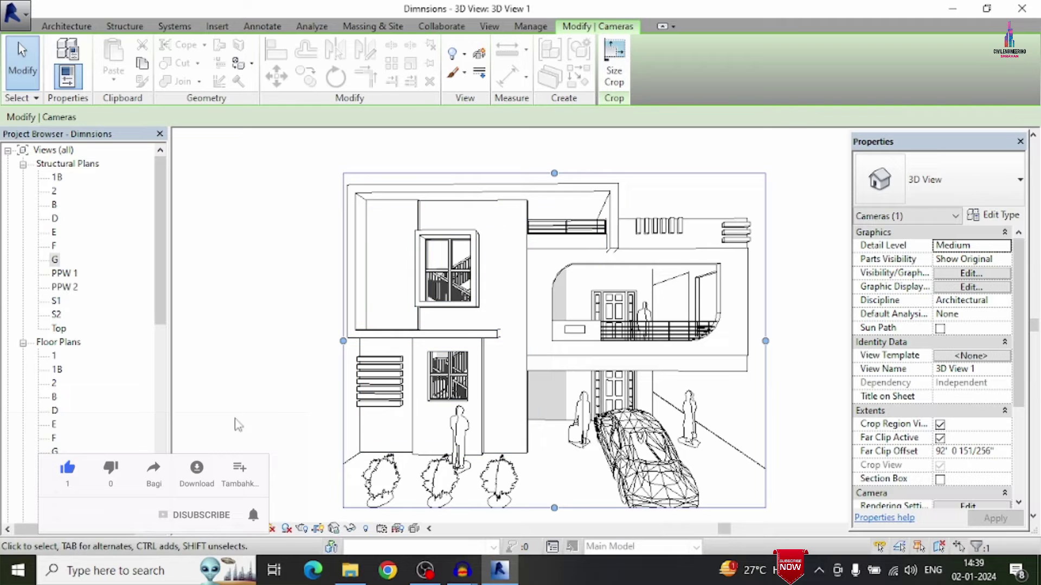
# - Set the camera view's visual style to Realistic and deselect the crop region
pyautogui.click(260, 529)
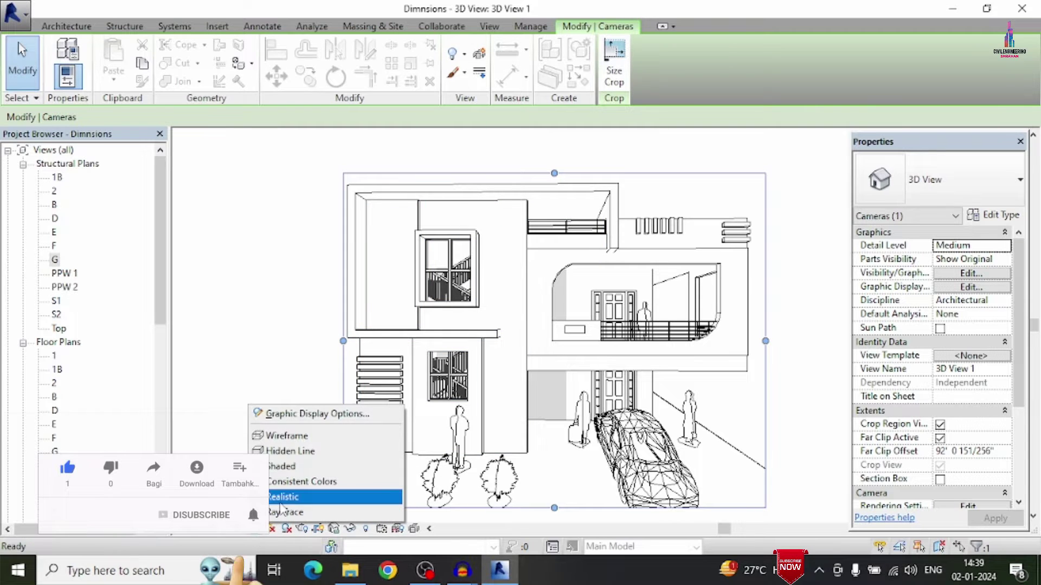
pyautogui.click(140, 246)
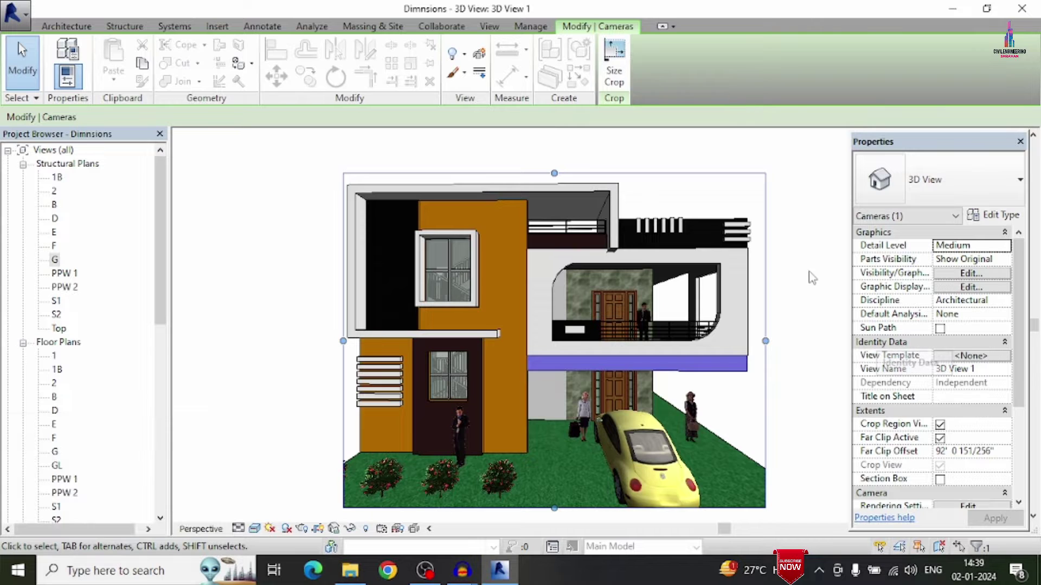
pyautogui.click(823, 272)
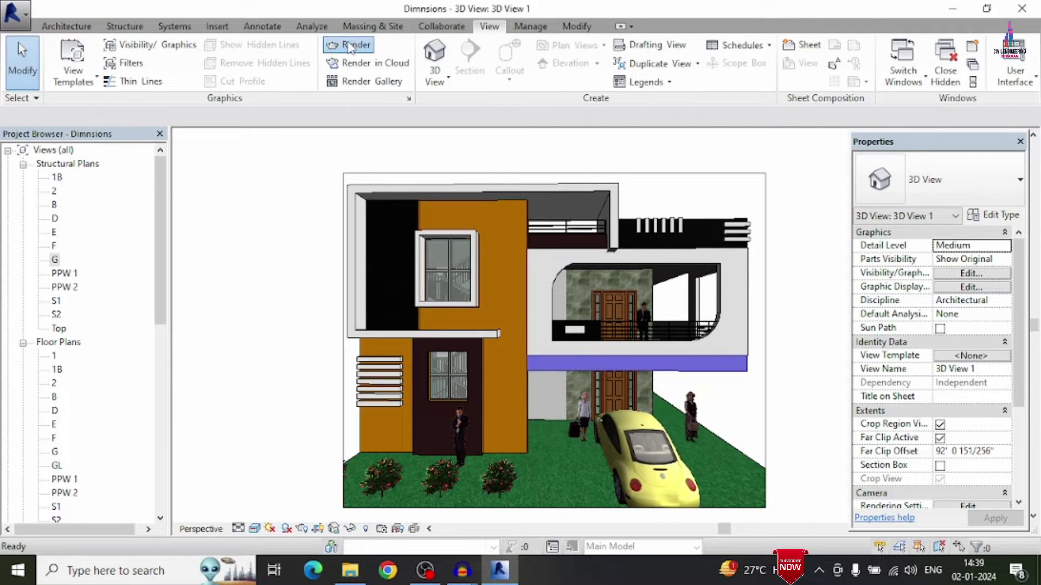
# - Open the rendering settings for the camera view and set the quality to Medium
pyautogui.click(349, 46)
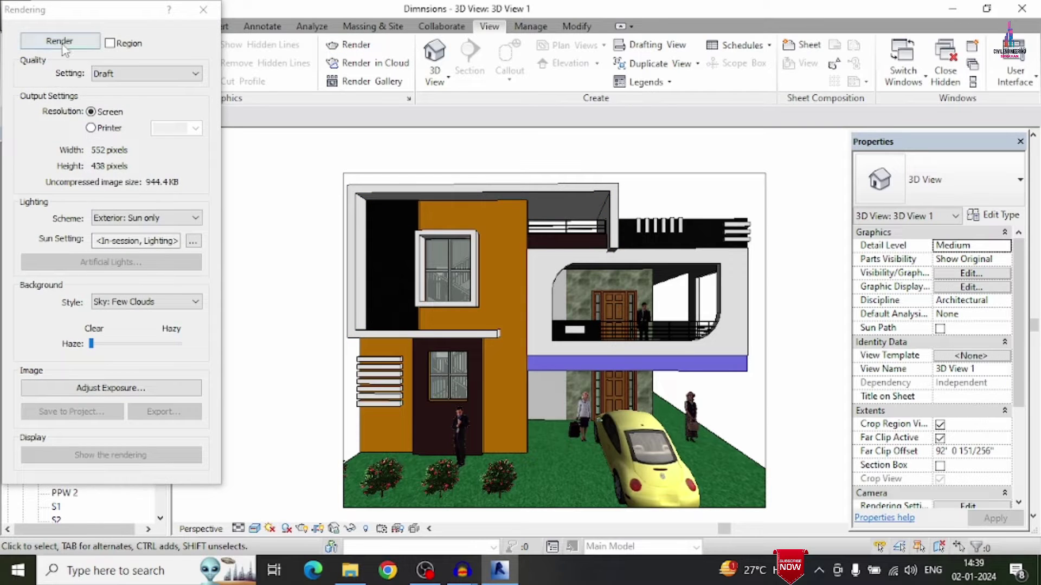
pyautogui.click(119, 74)
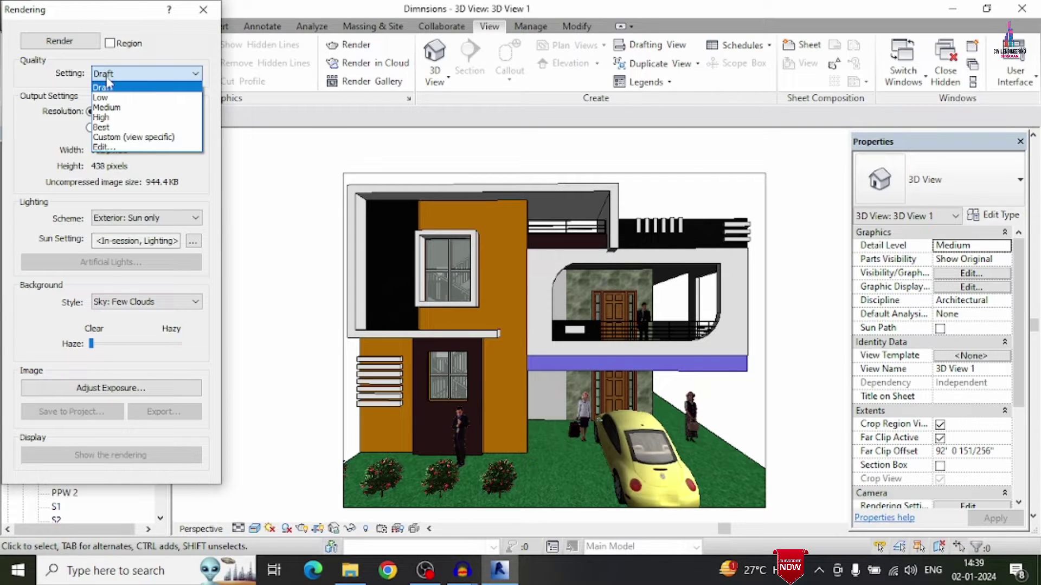
pyautogui.click(113, 109)
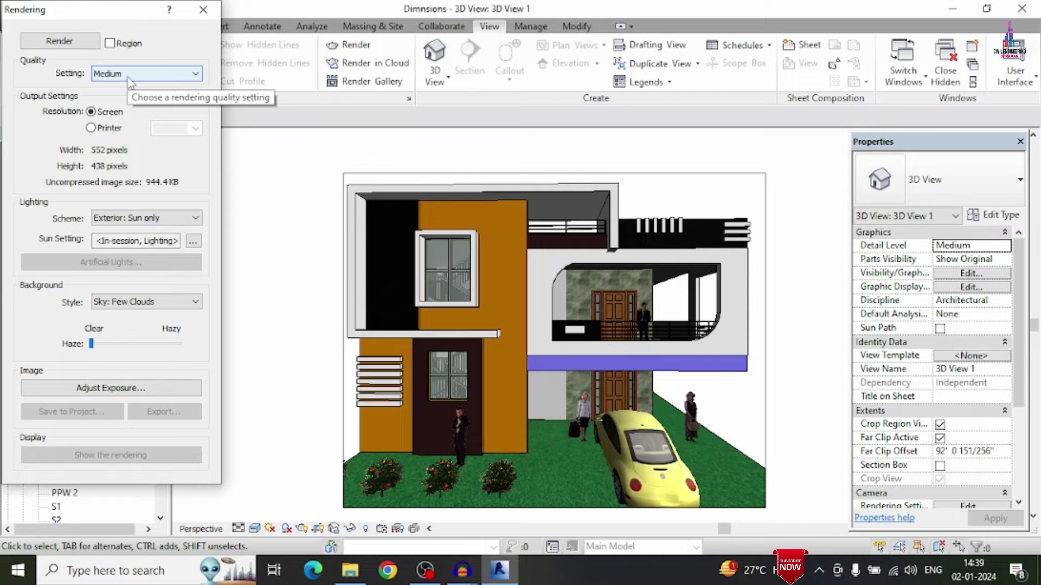
pyautogui.click(129, 76)
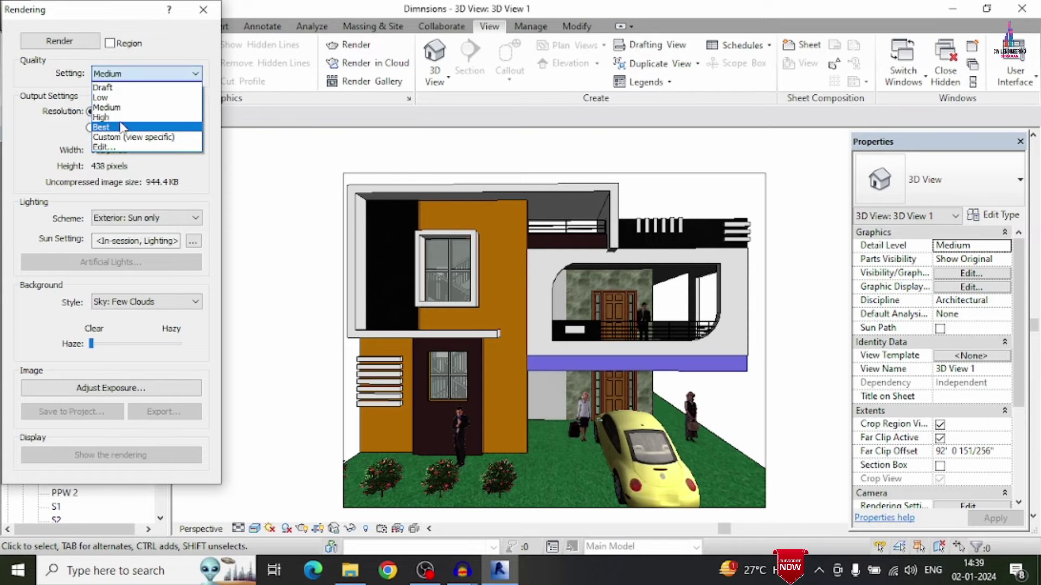
pyautogui.click(132, 75)
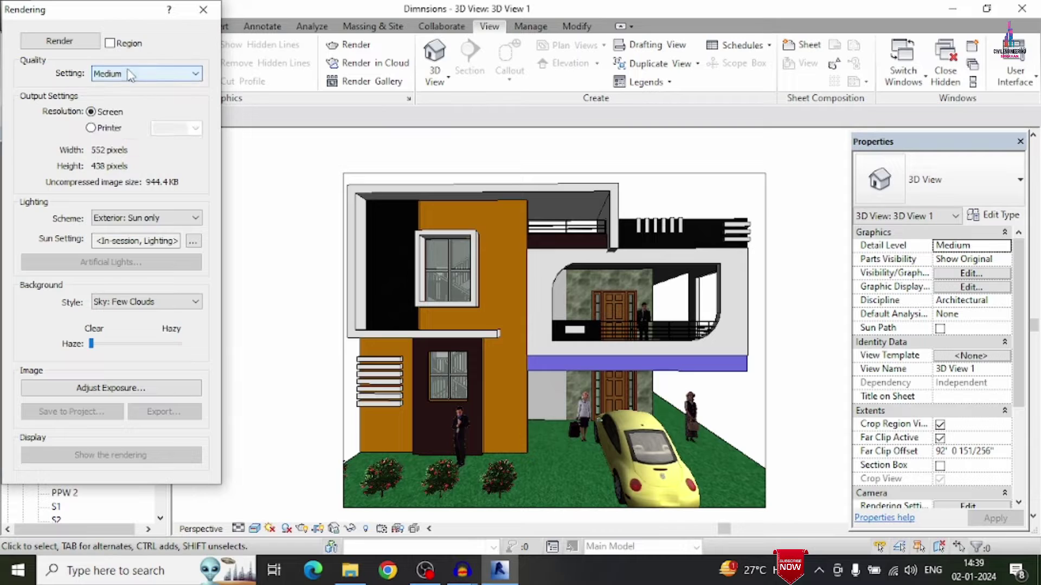
# - Set the render's output resolution to Printer at 300 DPI
pyautogui.click(90, 129)
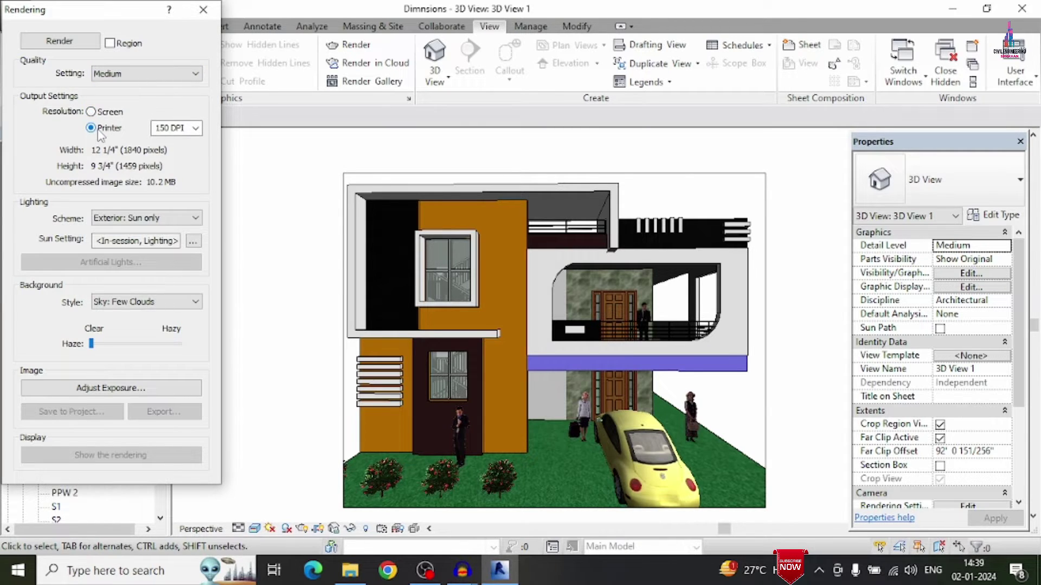
pyautogui.click(97, 113)
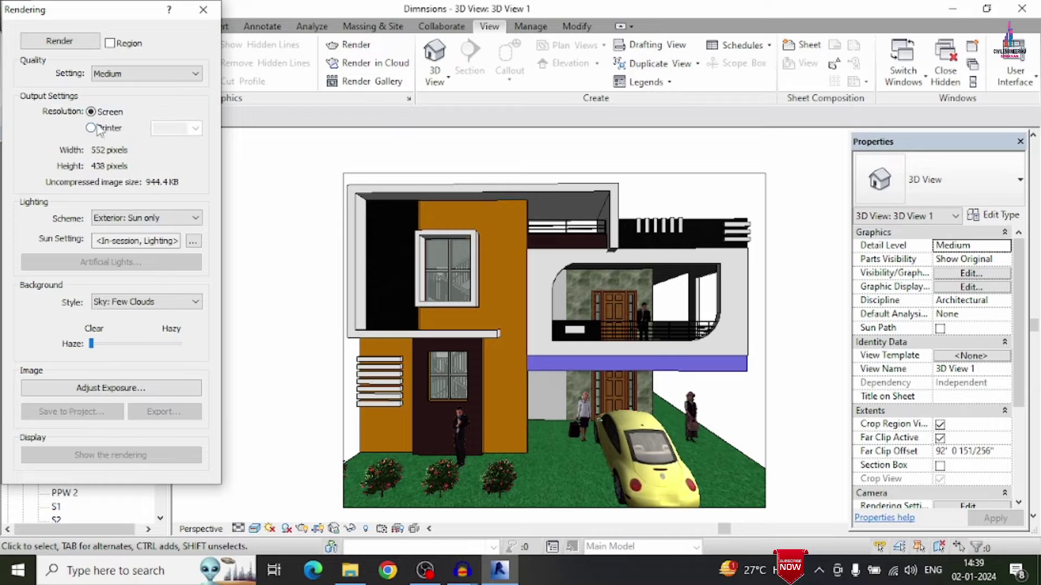
pyautogui.click(91, 129)
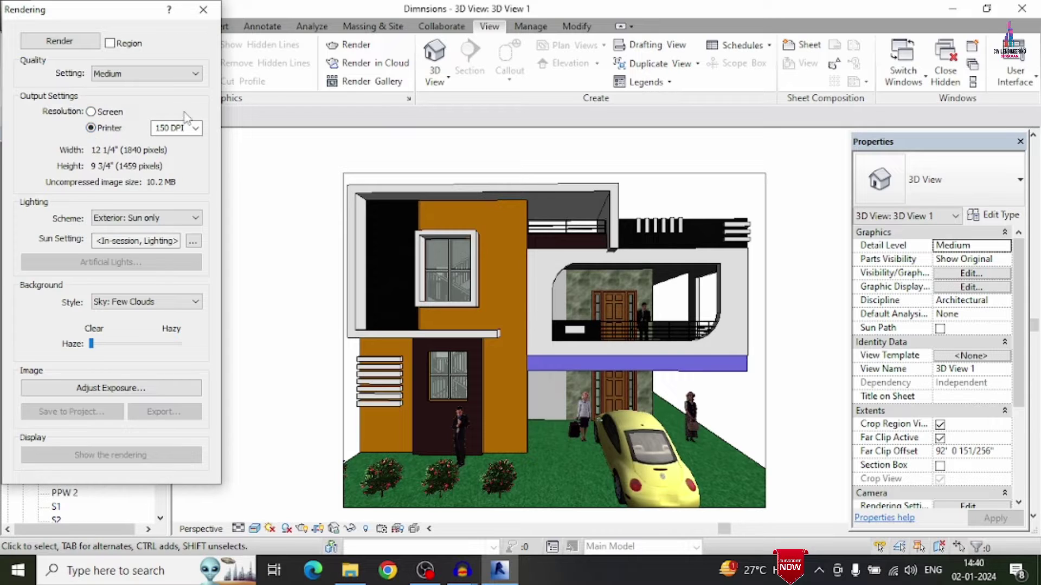
pyautogui.click(196, 129)
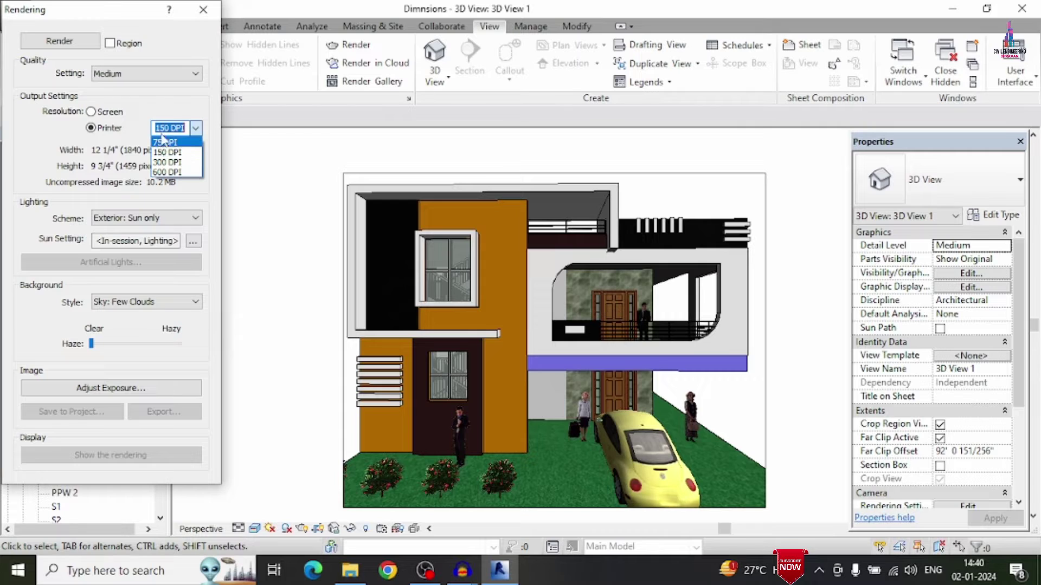
pyautogui.click(167, 163)
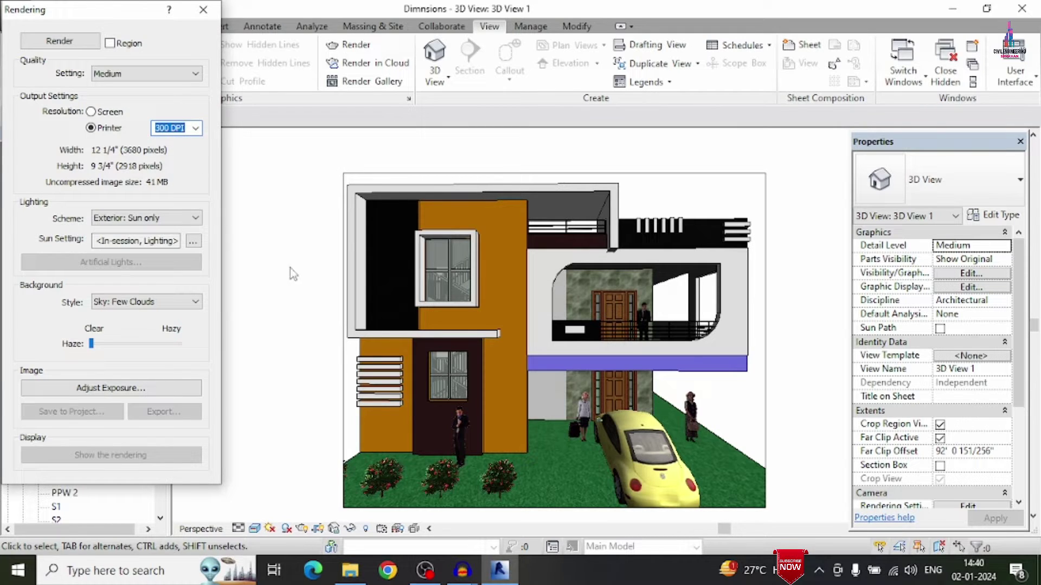
# - Choose Exterior: Sun only as the render's lighting scheme
pyautogui.click(172, 219)
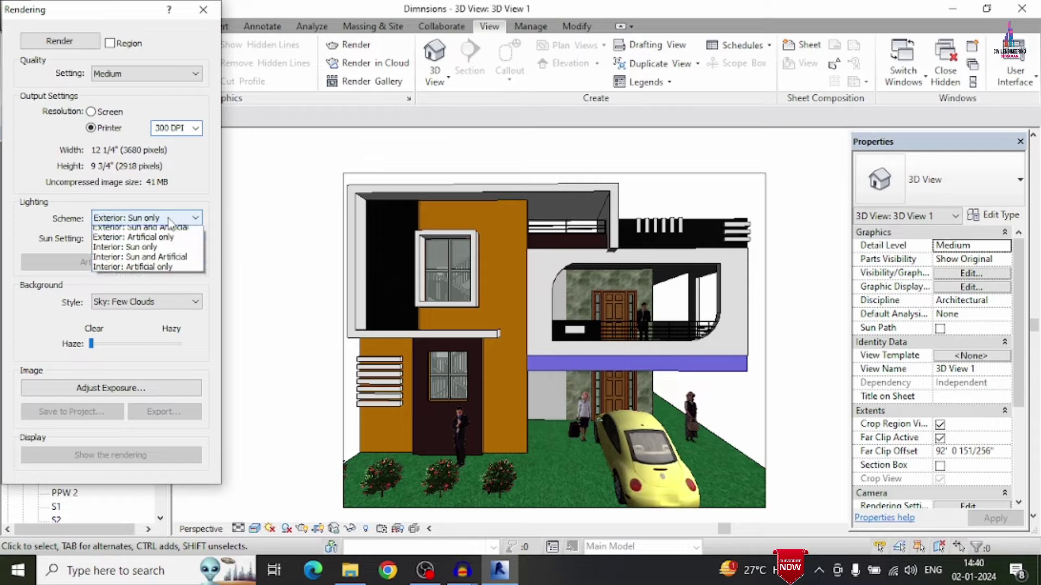
pyautogui.click(169, 219)
pyautogui.click(169, 219)
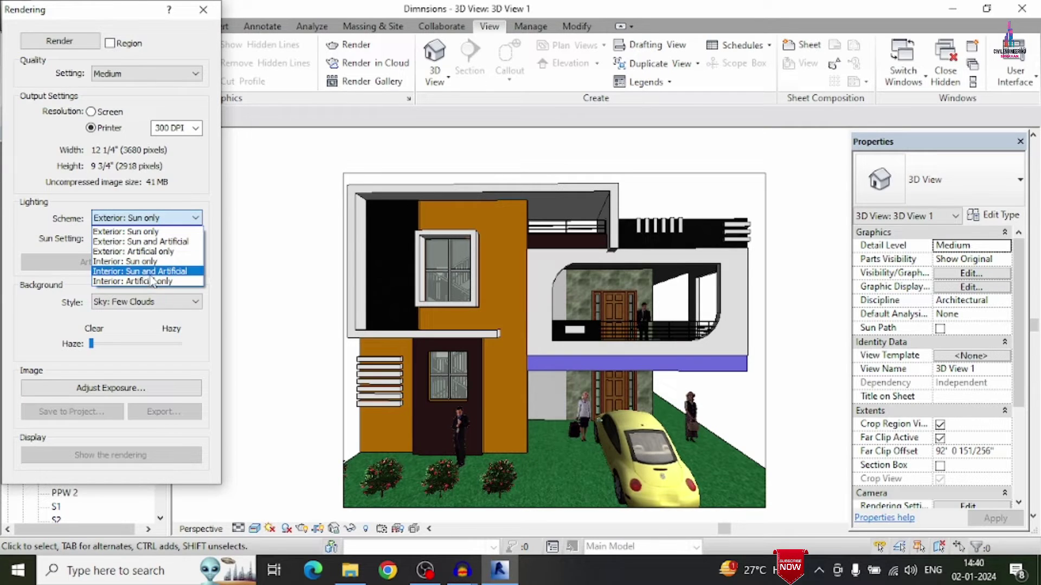
pyautogui.click(155, 232)
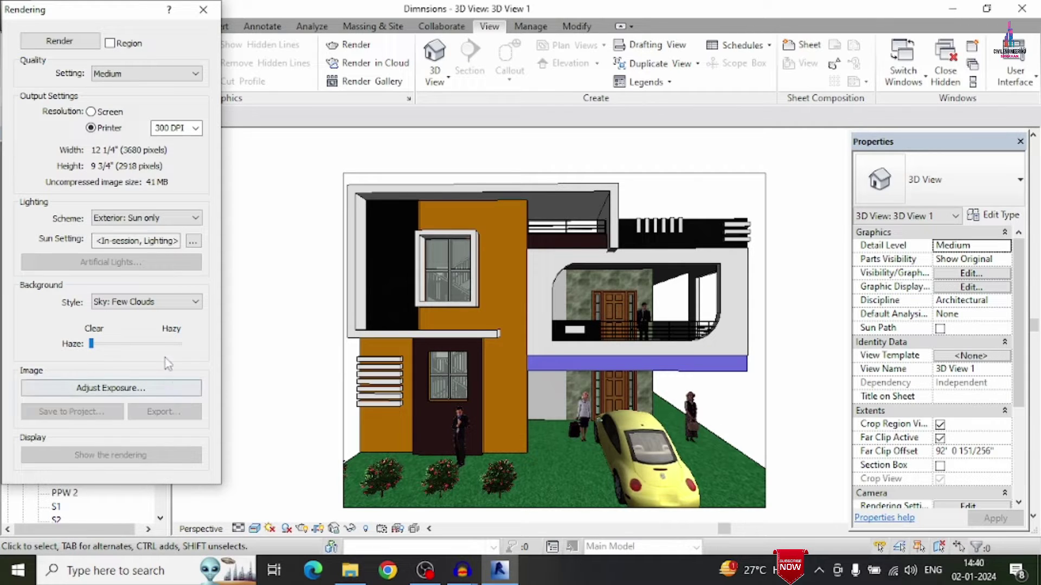
# - Adjust the render exposure with Highlights at 1 and Mid Tones at 0.88, and accept the settings
pyautogui.click(133, 389)
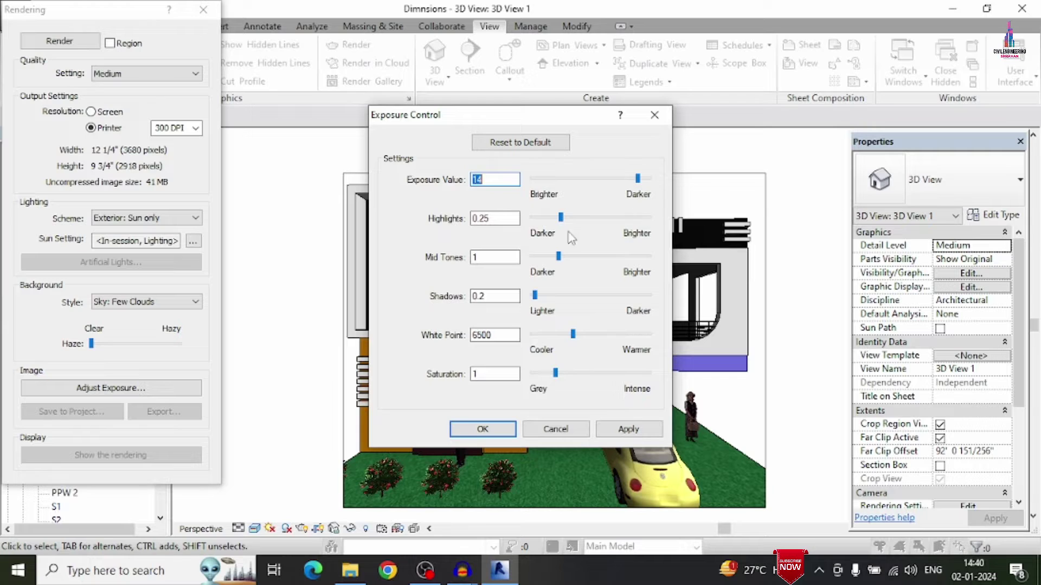
pyautogui.moveTo(560, 217); pyautogui.dragTo(651, 221)
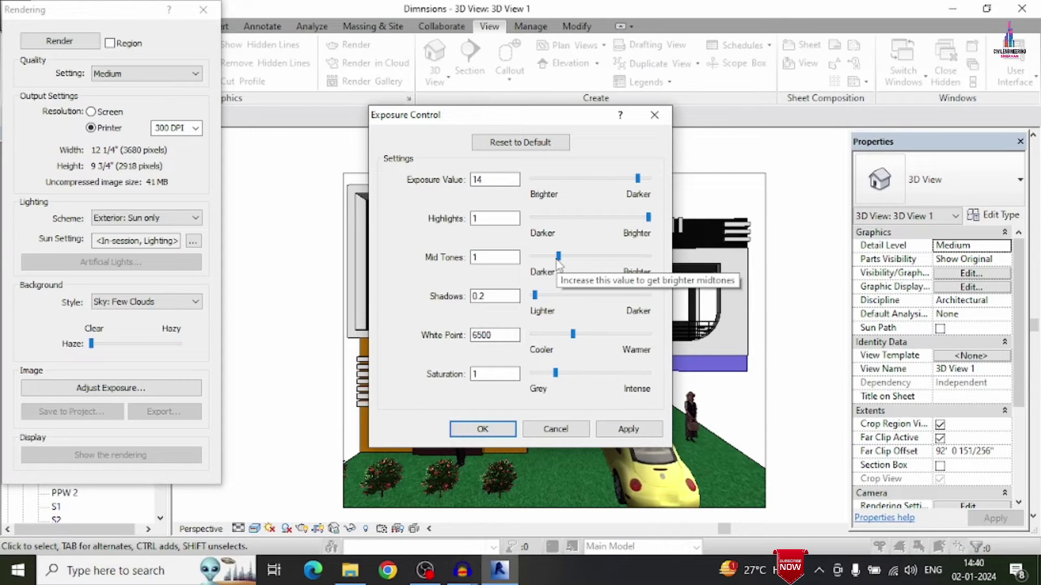
pyautogui.moveTo(558, 256); pyautogui.dragTo(531, 256)
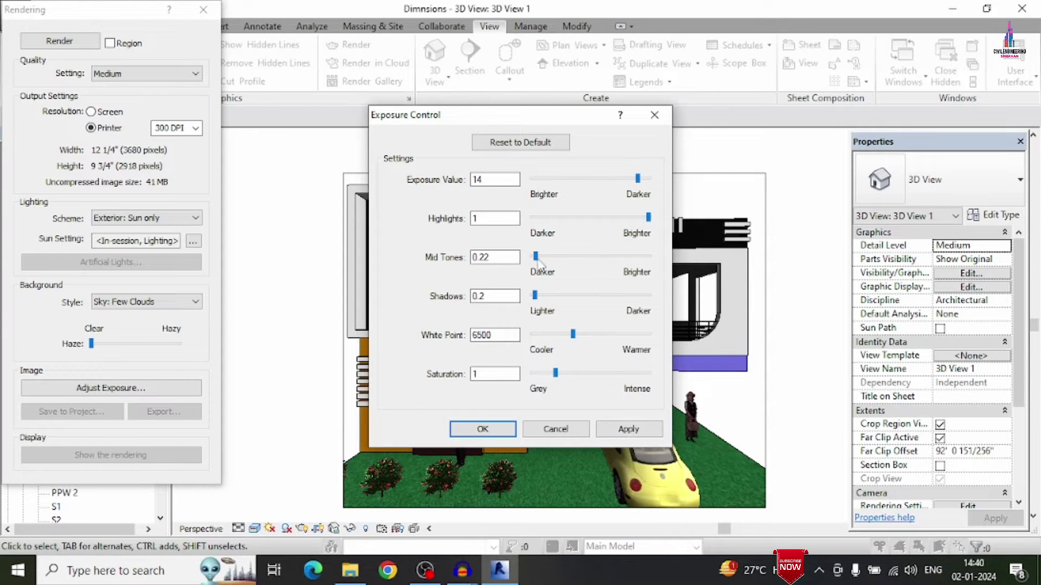
pyautogui.click(576, 258)
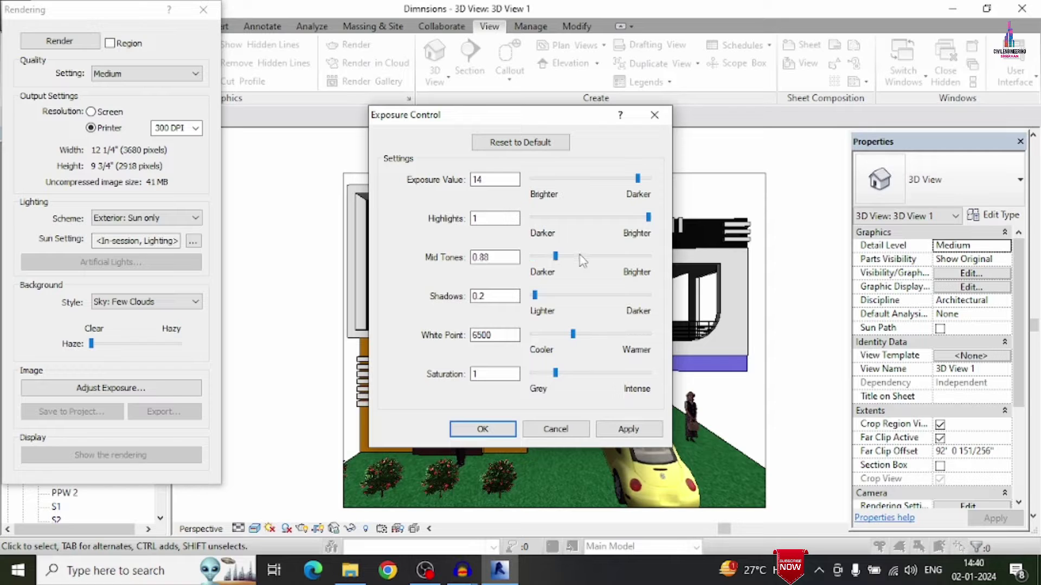
pyautogui.click(483, 430)
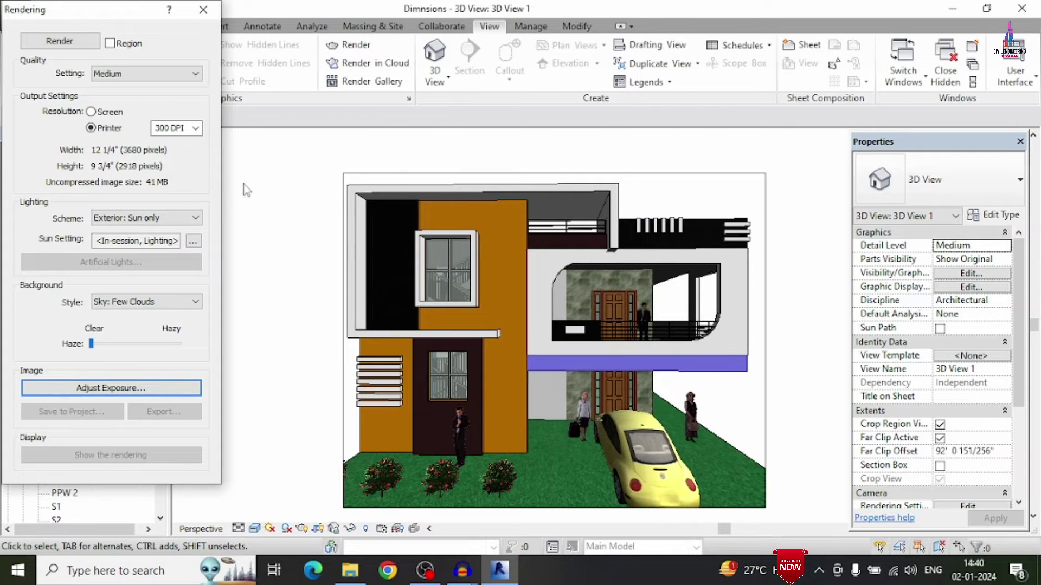
# - Render the camera view and export the result to the Desktop as a JPEG file named Ele1
pyautogui.click(66, 41)
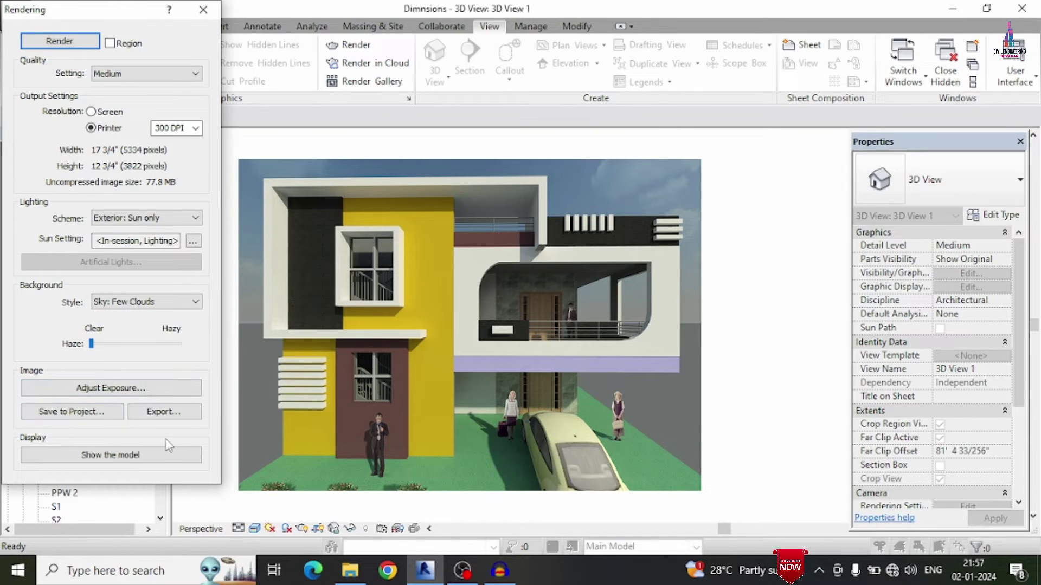
pyautogui.click(179, 414)
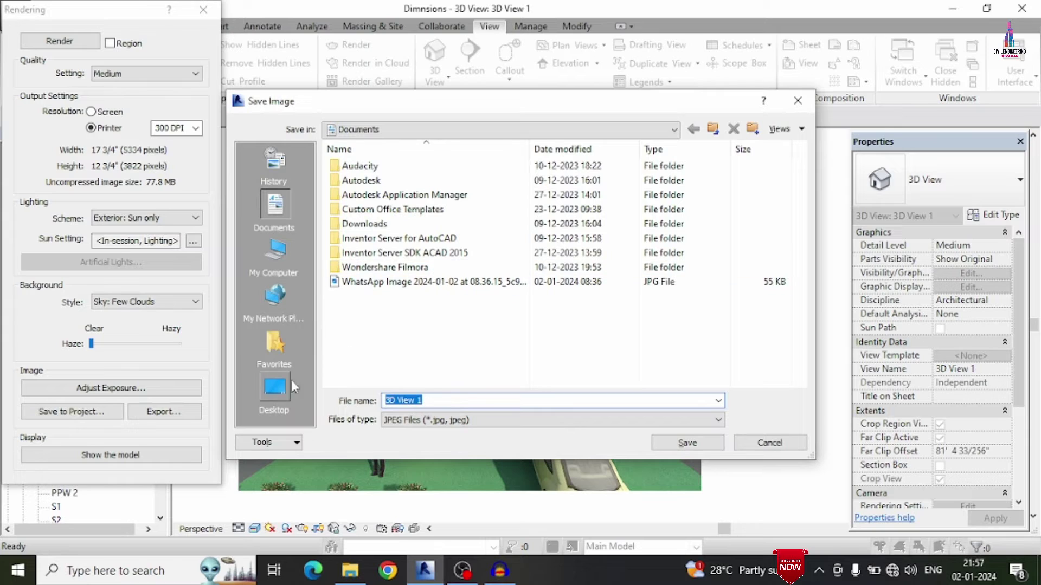
pyautogui.click(275, 388)
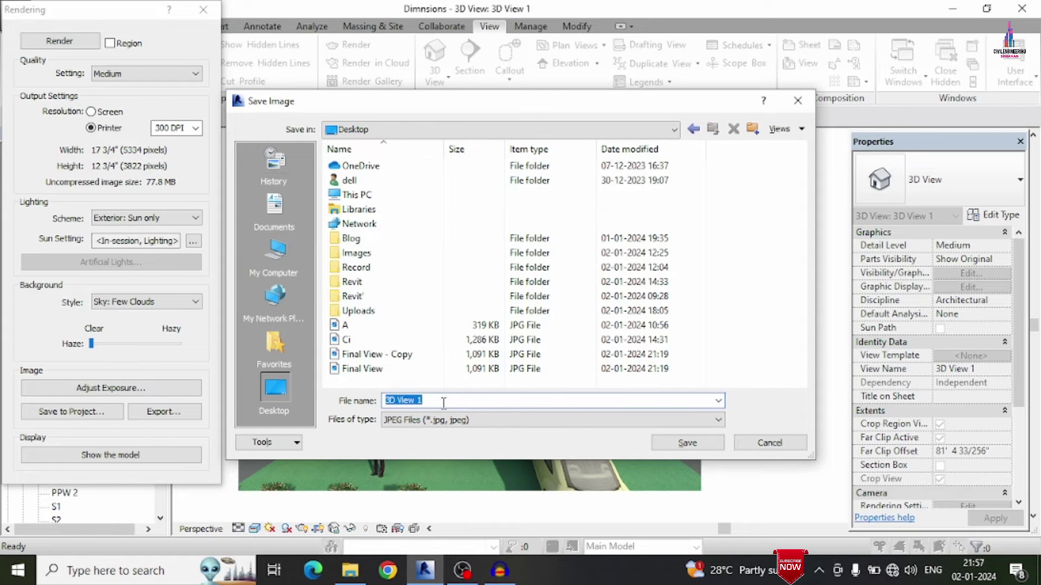
pyautogui.write('Ele1')
pyautogui.click(675, 442)
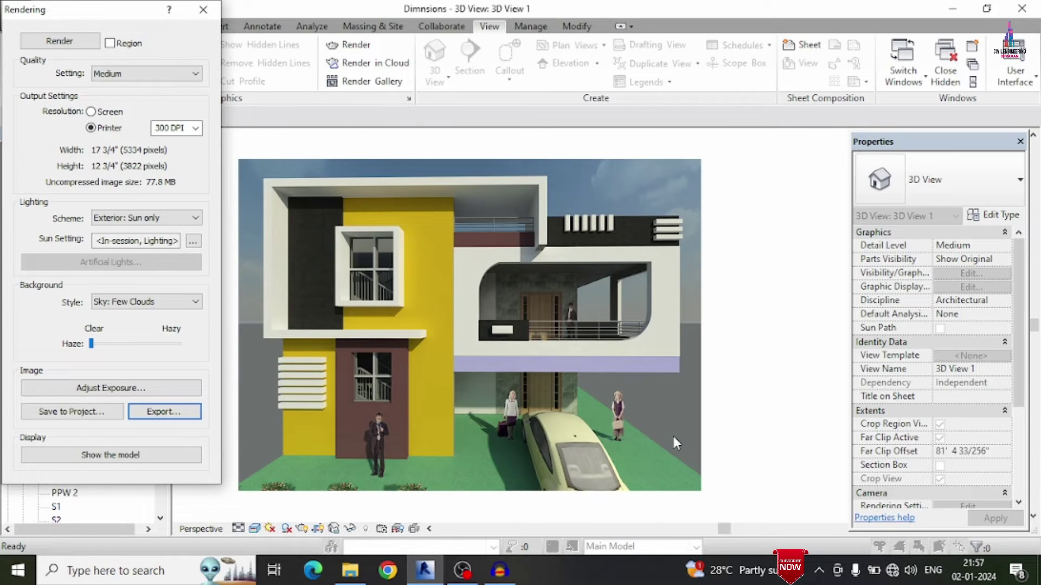
# - Open the exported Ele1 image from the Desktop folder in File Explorer, inspect it, and close it to return to Revit
pyautogui.click(350, 570)
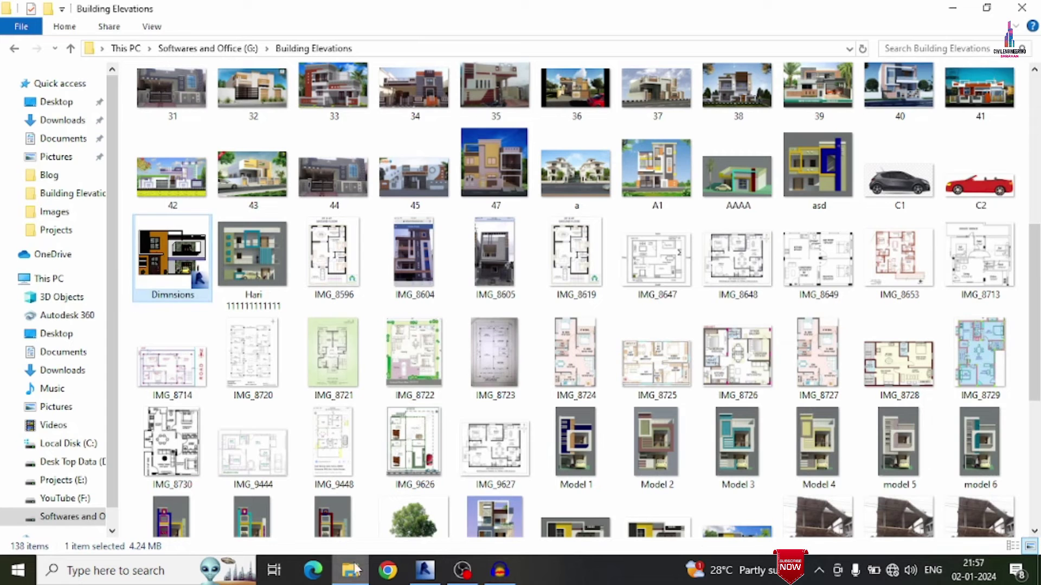
pyautogui.click(54, 102)
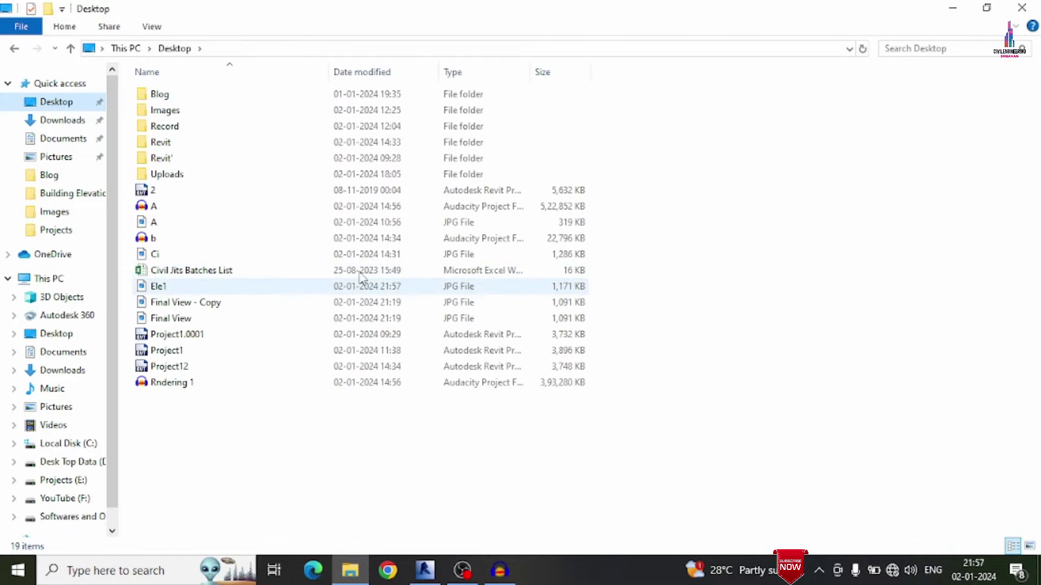
pyautogui.click(185, 286)
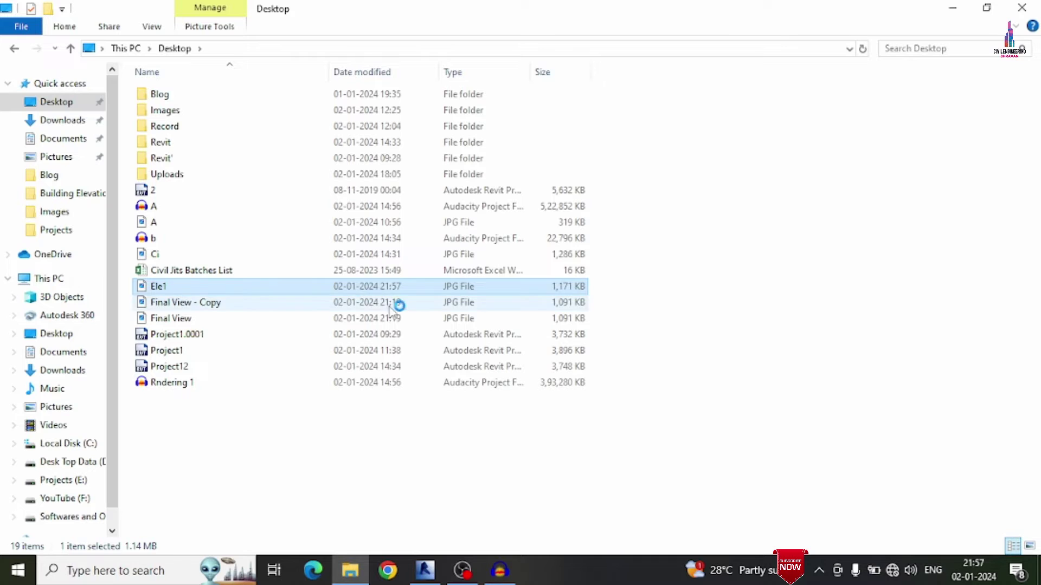
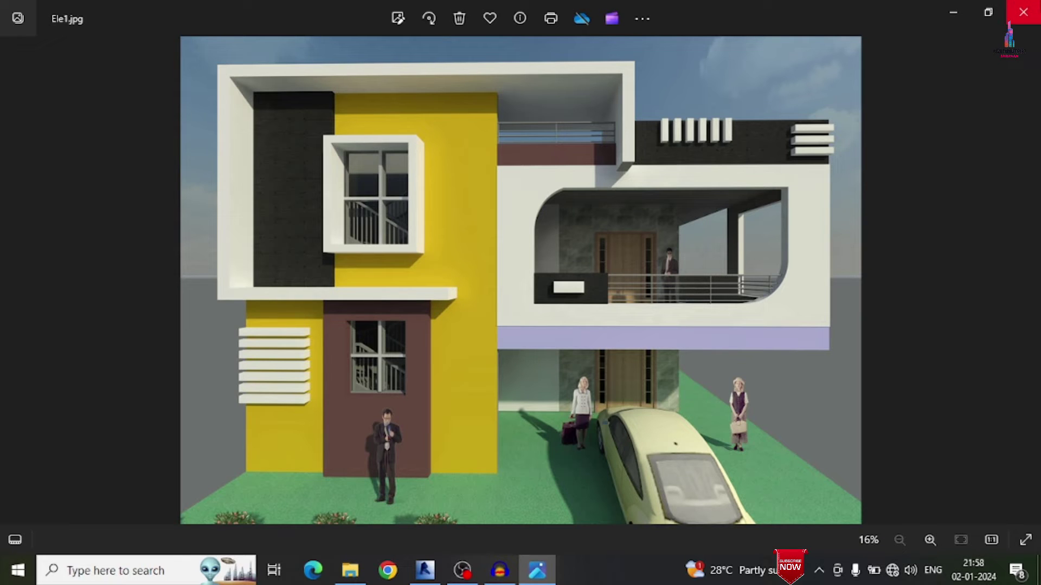
pyautogui.click(1033, 12)
pyautogui.click(1034, 12)
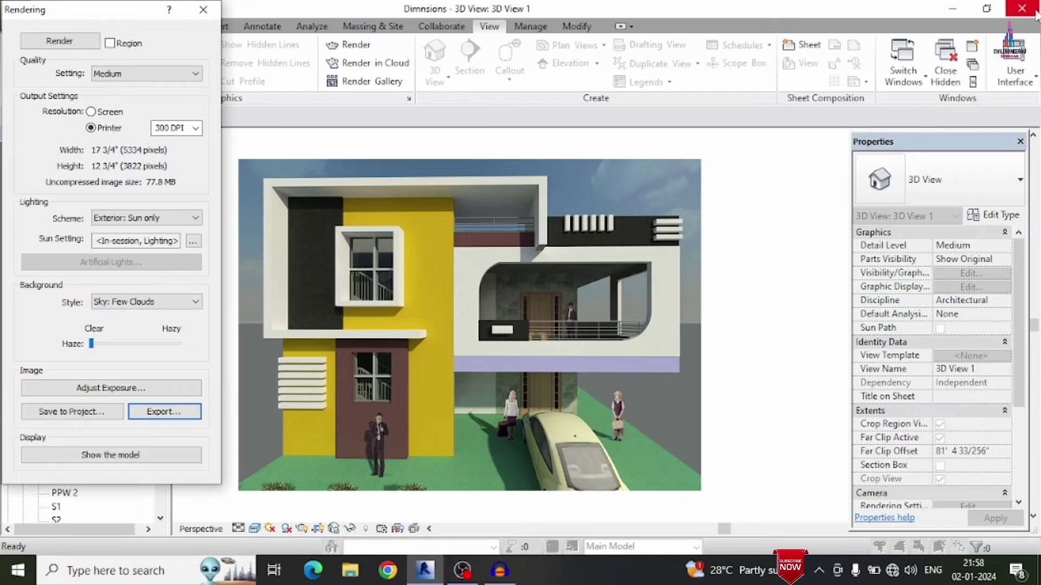
pyautogui.click(1033, 11)
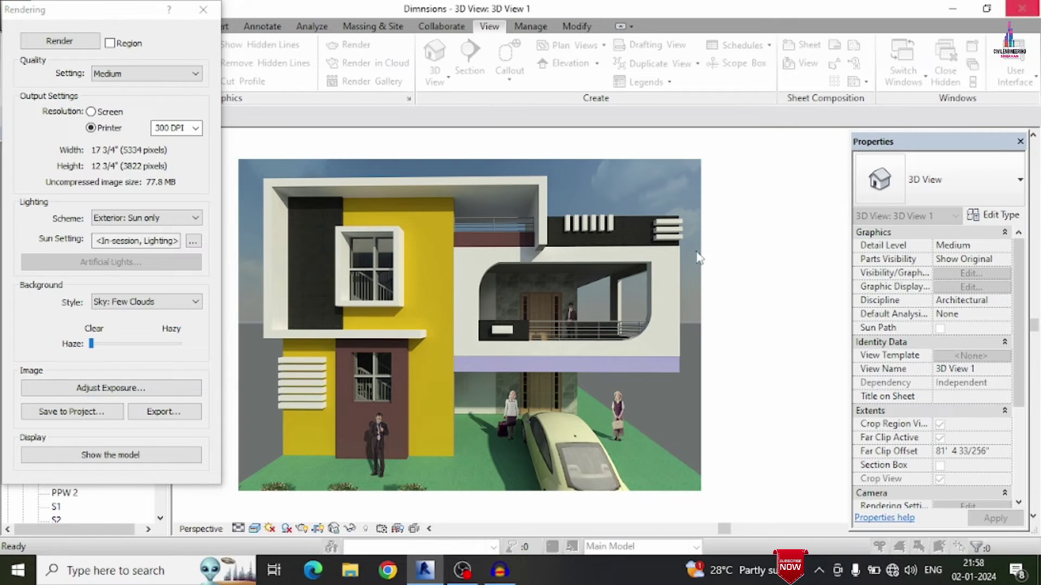
pyautogui.click(549, 289)
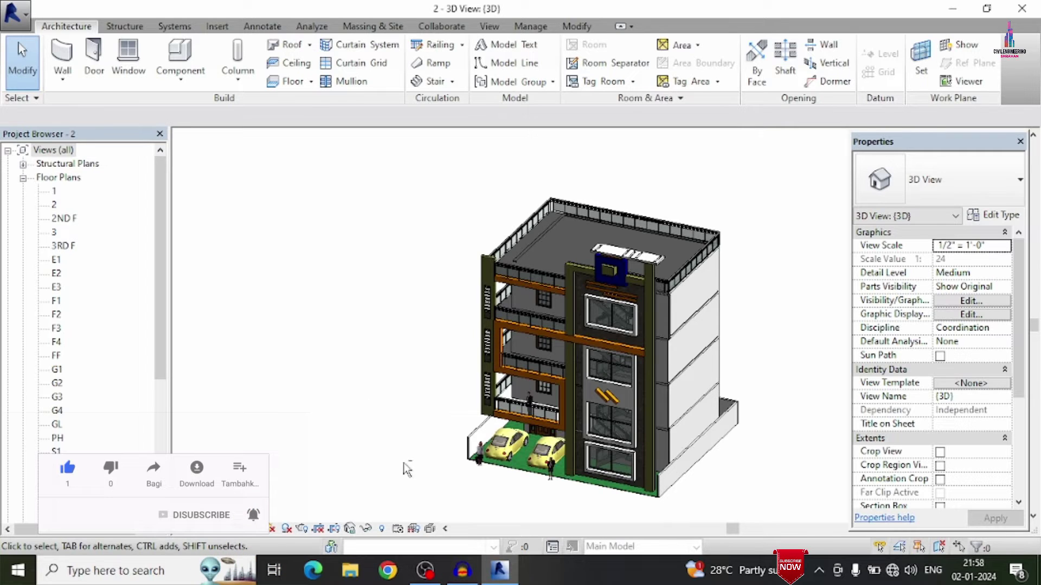
# - In the GL floor plan of the multi-storey building, place a perspective camera in front of the cars, aimed at the middle of the building
pyautogui.keyDown('shift'); pyautogui.moveTo(407, 469); pyautogui.dragTo(428, 470, button='middle'); pyautogui.keyUp('shift')
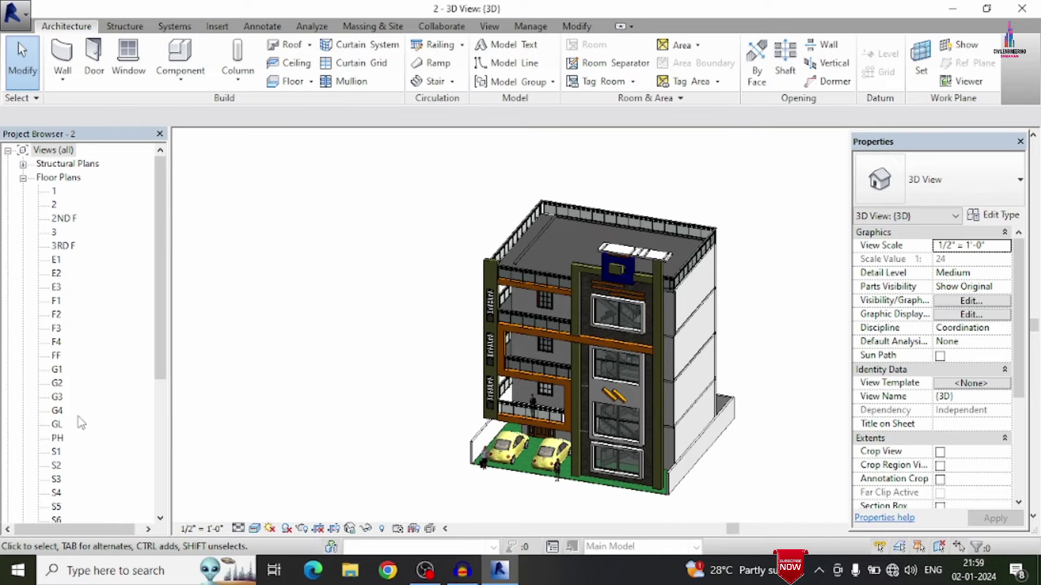
pyautogui.doubleClick(56, 425)
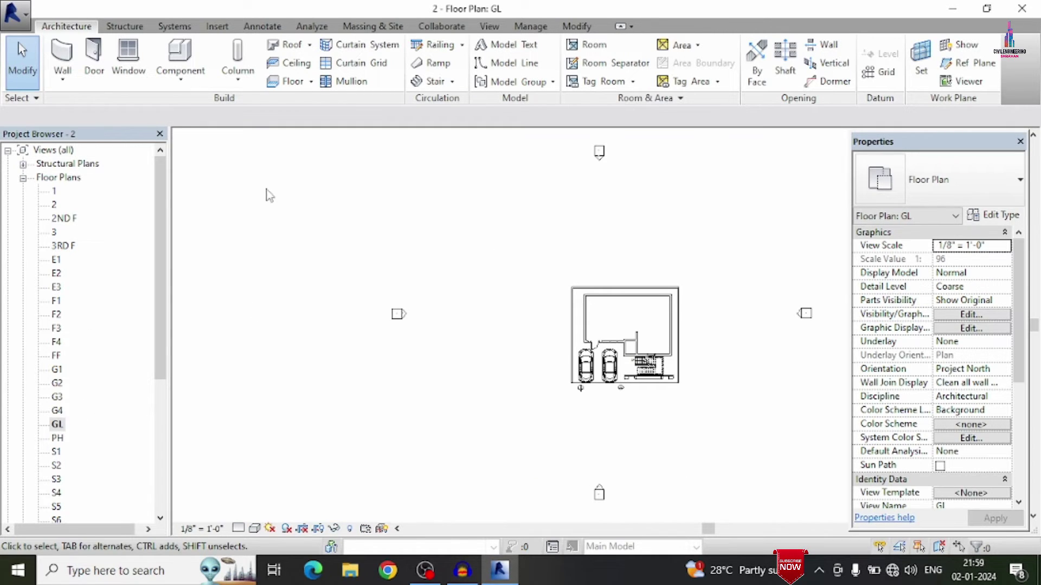
pyautogui.click(489, 27)
pyautogui.click(435, 77)
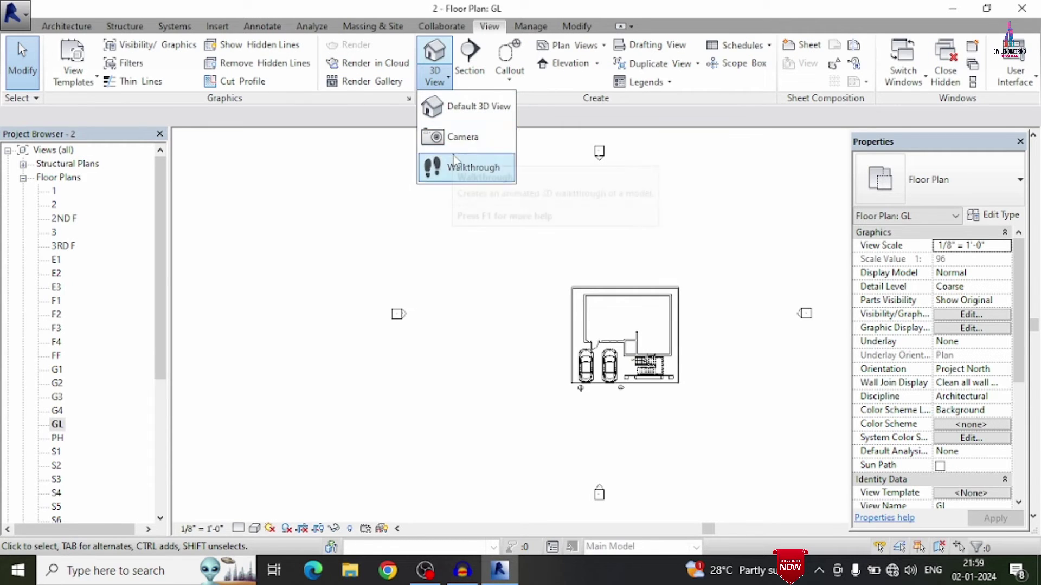
pyautogui.click(458, 137)
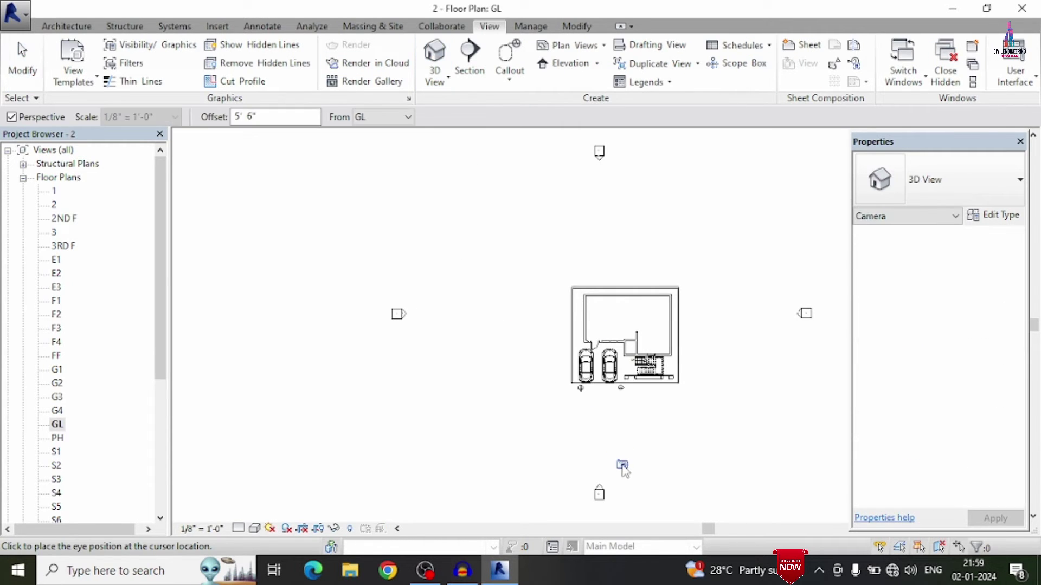
pyautogui.click(627, 464)
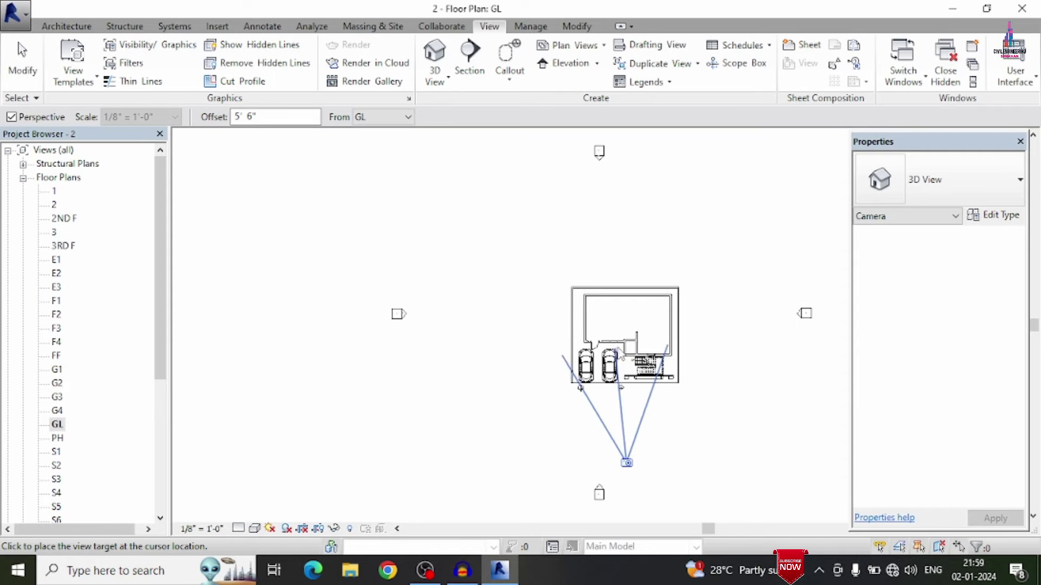
pyautogui.click(630, 316)
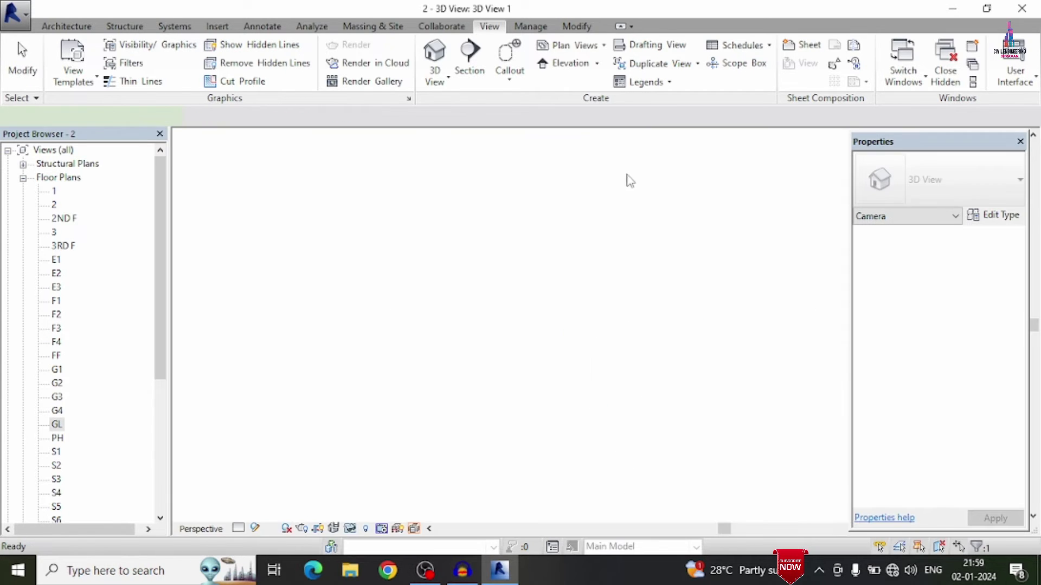
# - Set the new camera view's visual style to Realistic
pyautogui.scroll(-4, 321, 302)
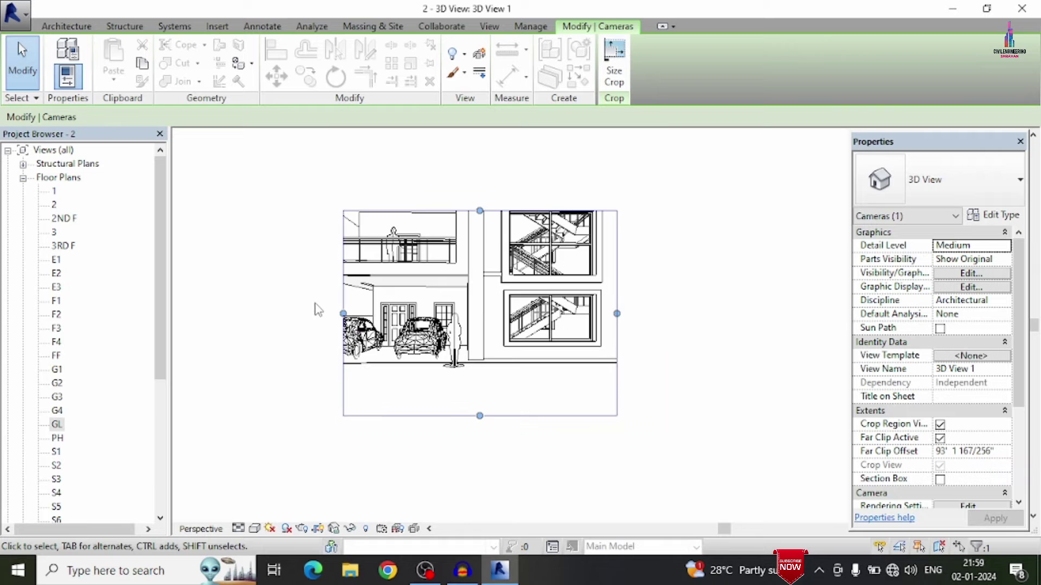
pyautogui.moveTo(160, 281); pyautogui.dragTo(163, 414)
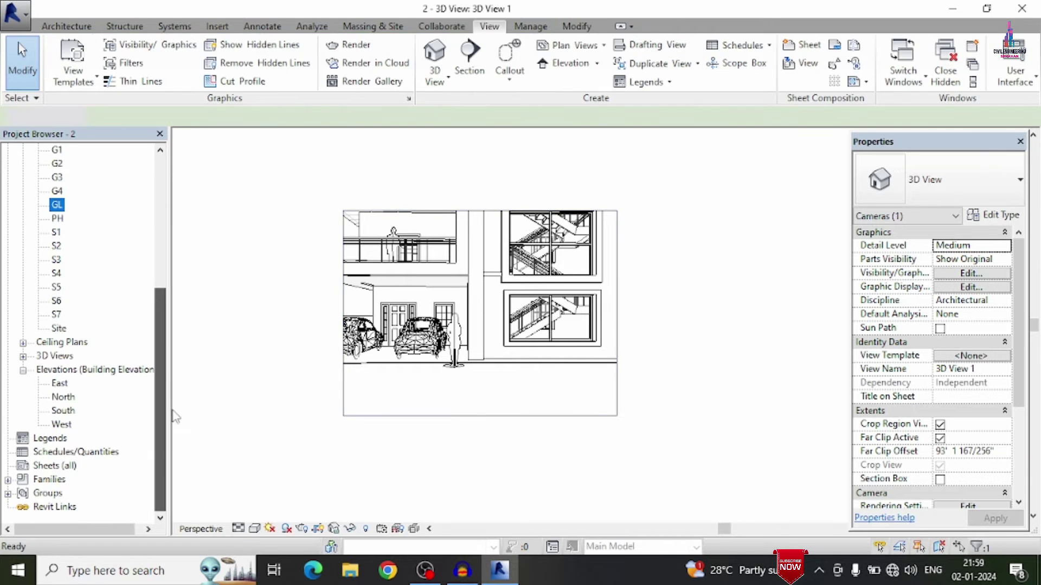
pyautogui.click(259, 522)
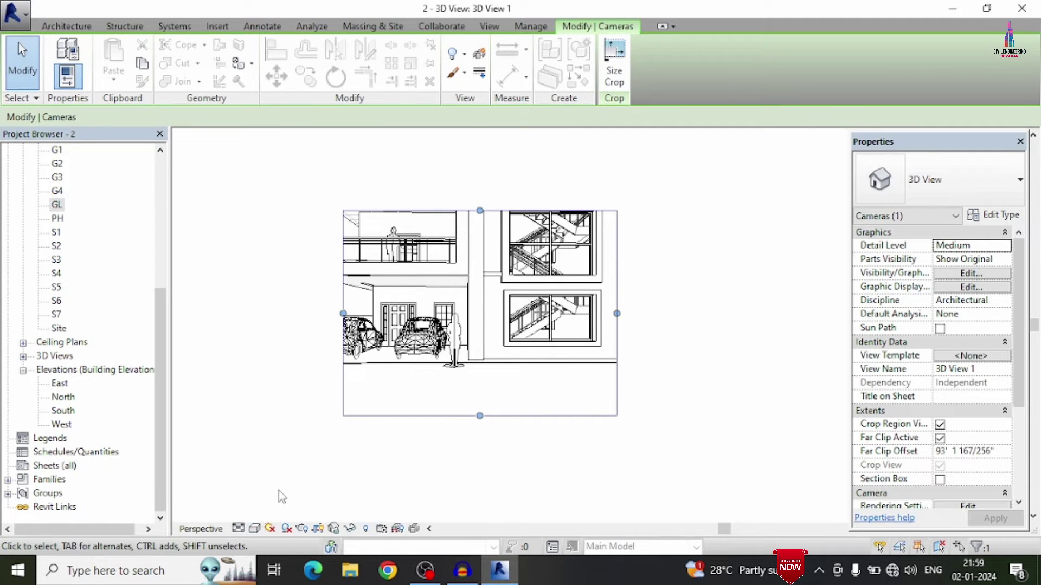
pyautogui.click(253, 529)
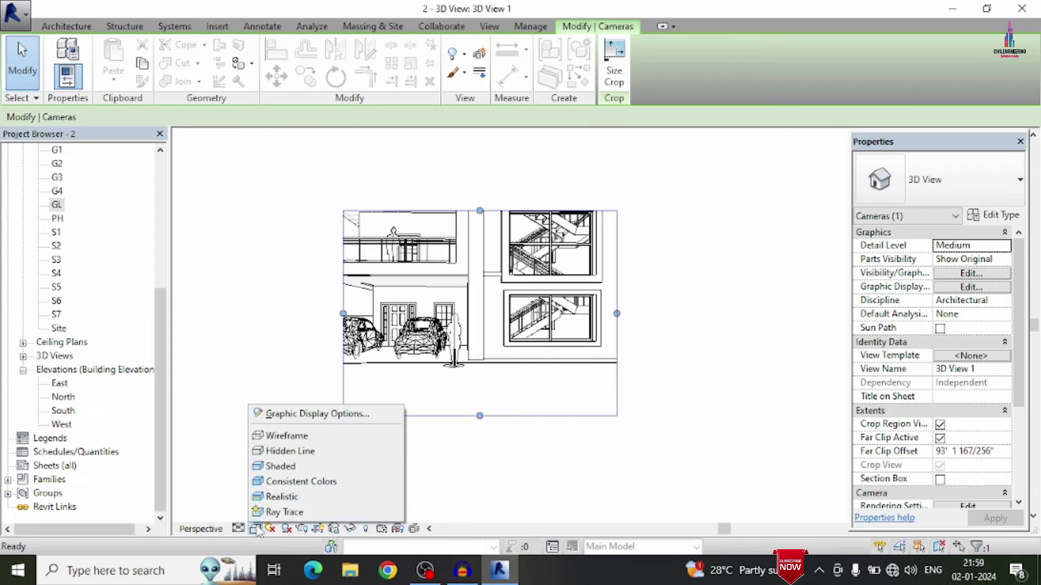
pyautogui.click(282, 497)
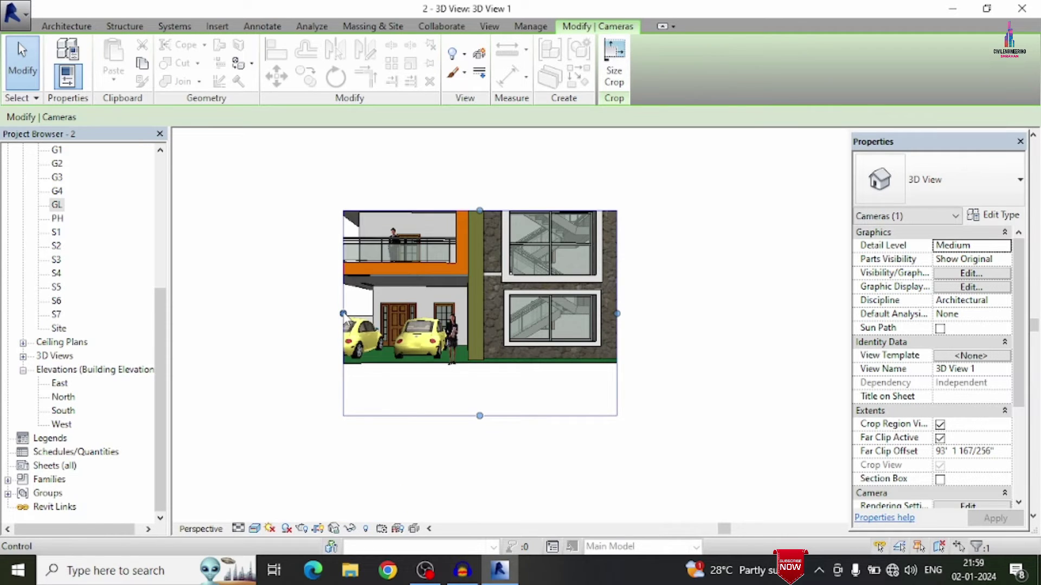
# - Resize the camera view's crop region to frame the whole front of the building, from just below the ground line to above the roof canopy
pyautogui.moveTo(342, 312); pyautogui.dragTo(293, 315)
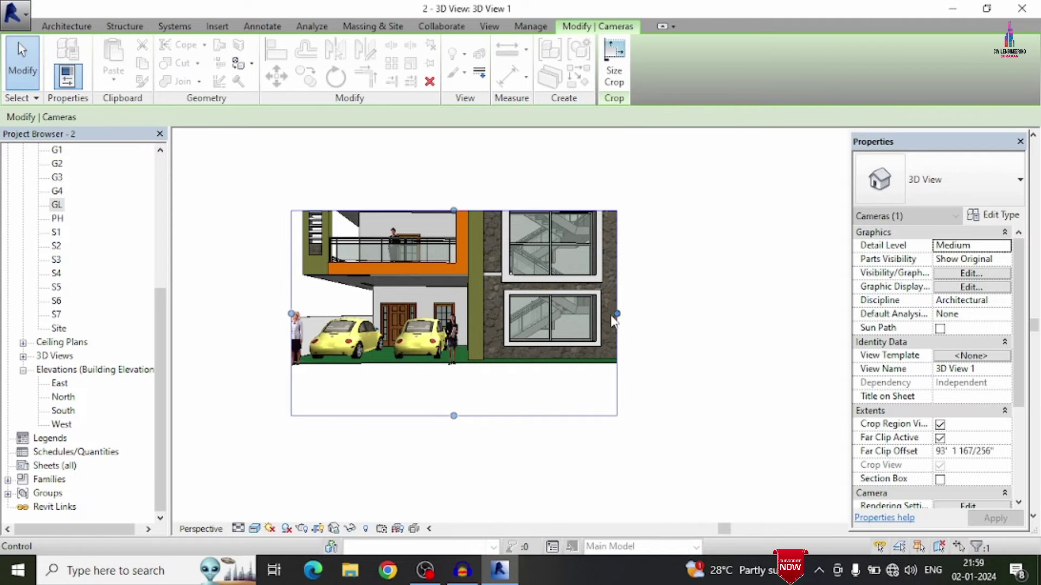
pyautogui.moveTo(618, 313); pyautogui.dragTo(653, 316)
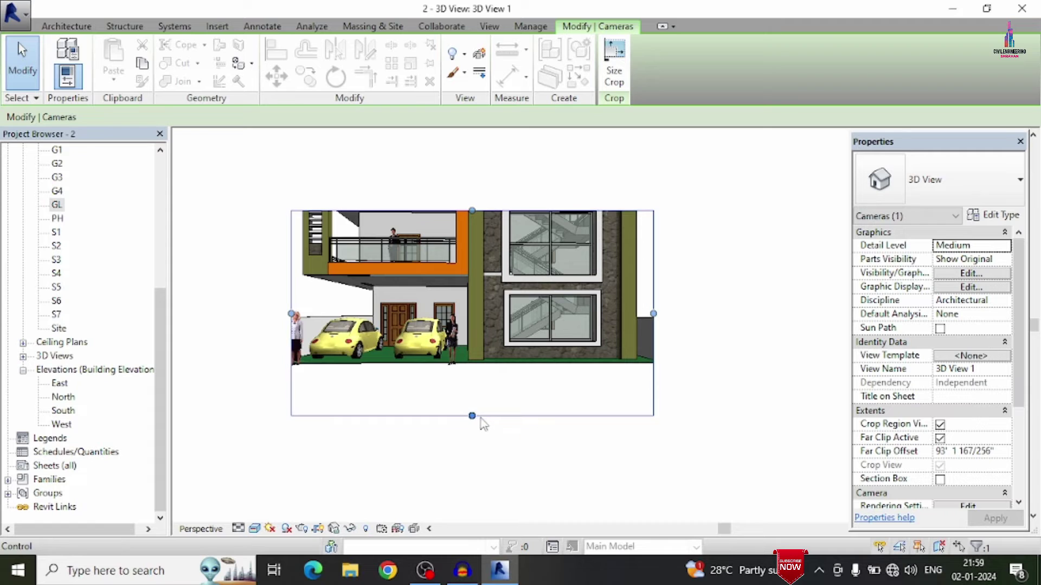
pyautogui.moveTo(470, 409); pyautogui.dragTo(470, 371)
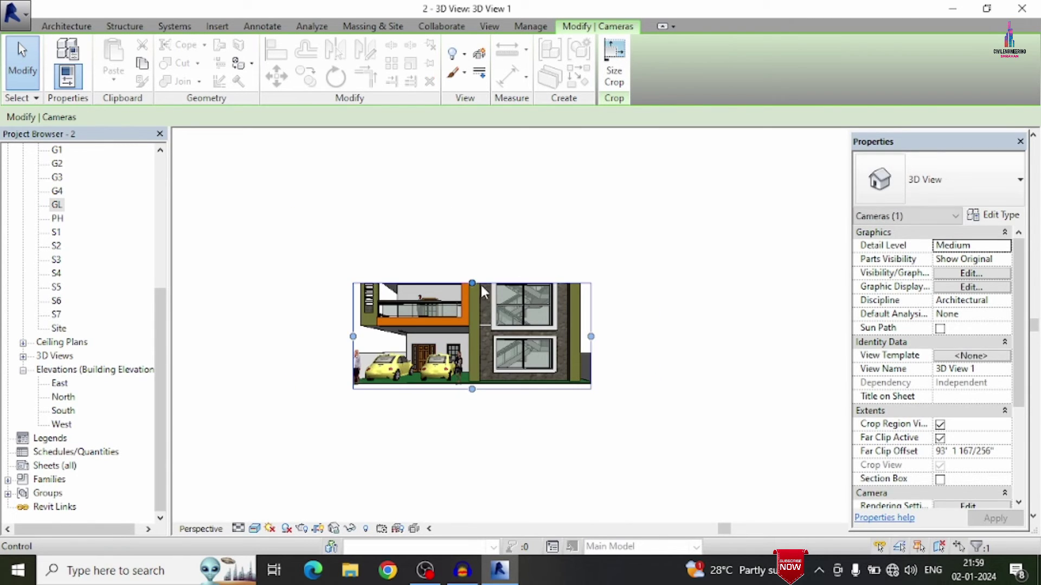
pyautogui.moveTo(470, 281); pyautogui.dragTo(472, 133)
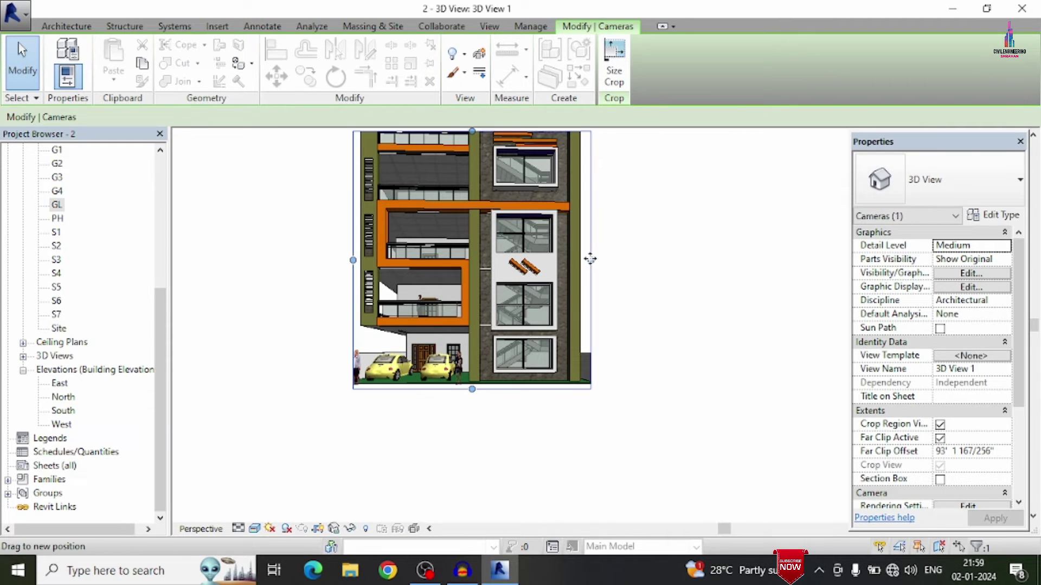
pyautogui.moveTo(591, 260); pyautogui.dragTo(603, 261)
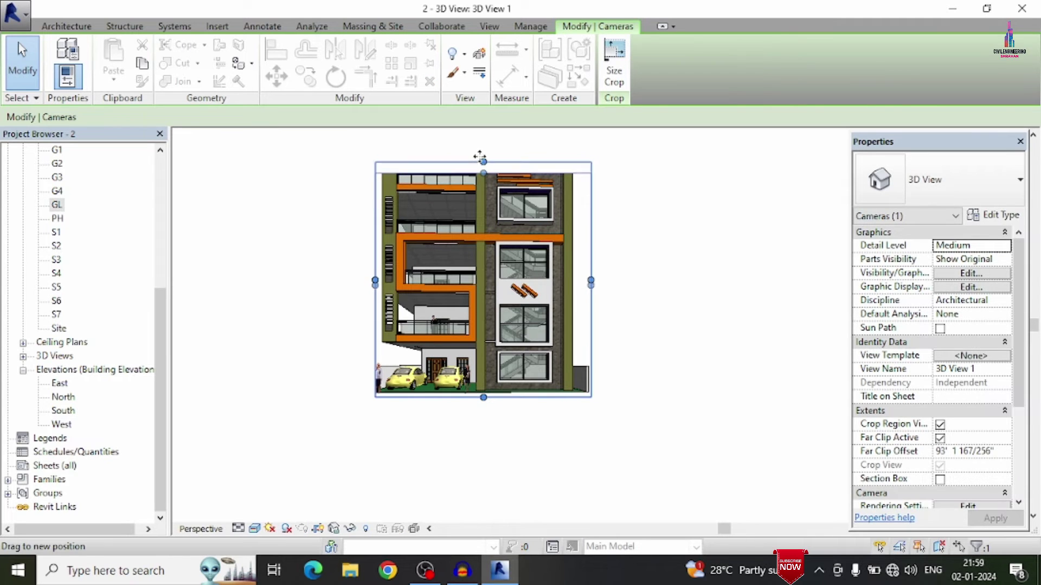
pyautogui.moveTo(481, 159); pyautogui.dragTo(477, 140)
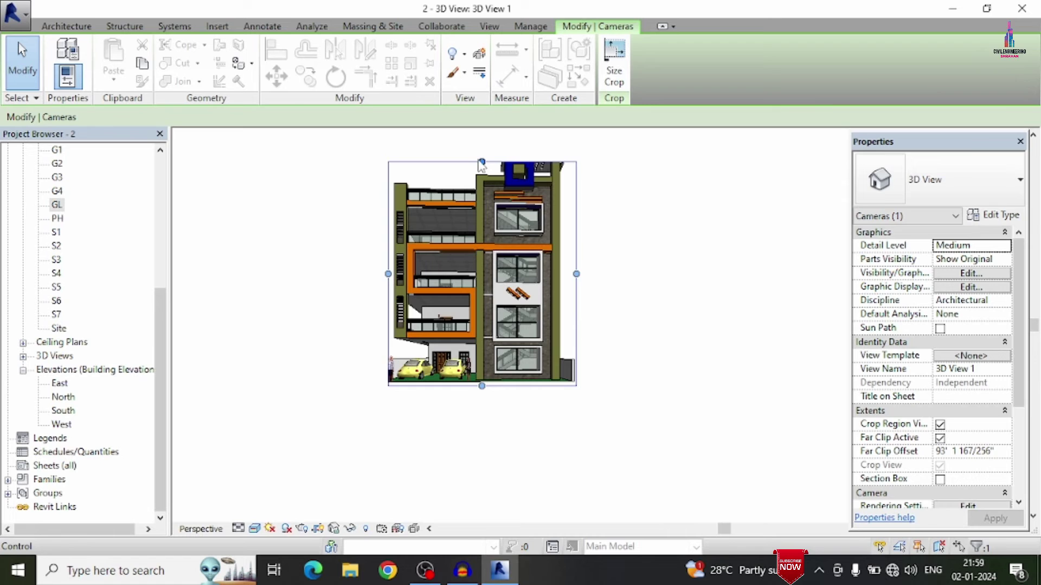
pyautogui.moveTo(481, 161); pyautogui.dragTo(477, 148)
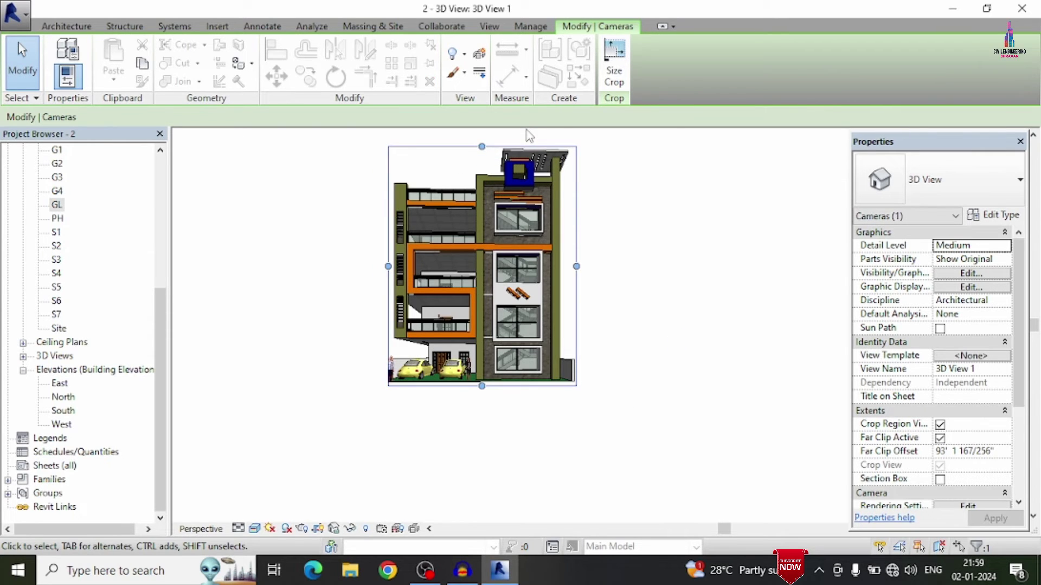
pyautogui.scroll(2, 530, 135)
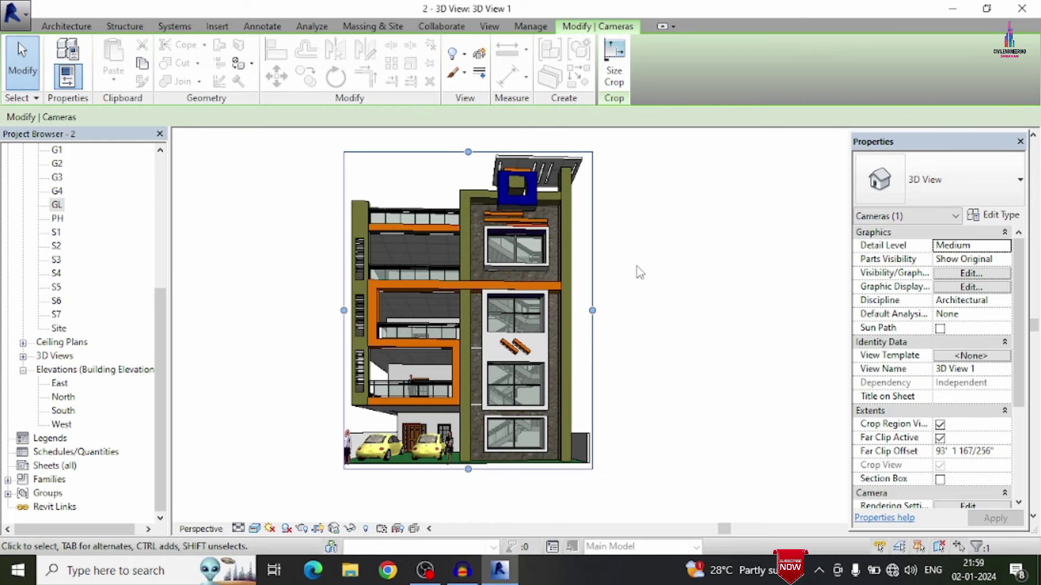
# - Open the rendering settings for the camera view, with quality set to Medium and output resolution set to Printer
pyautogui.click(488, 29)
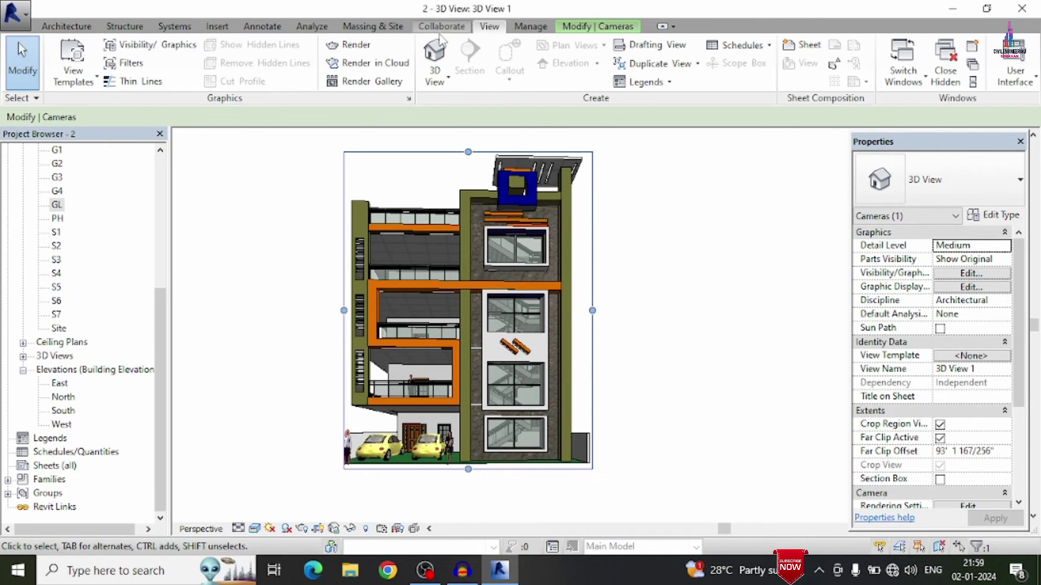
pyautogui.click(346, 48)
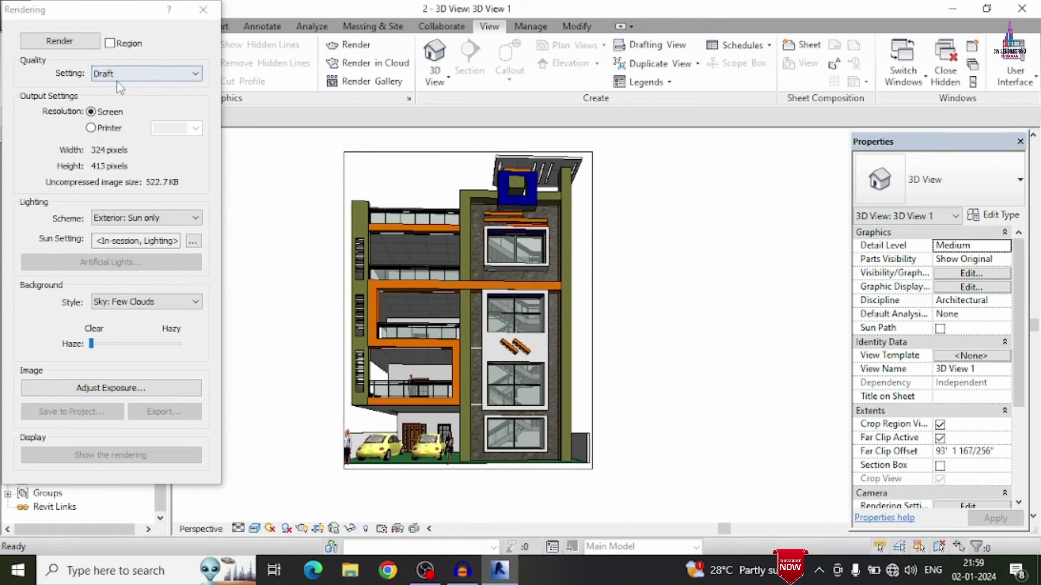
pyautogui.click(118, 79)
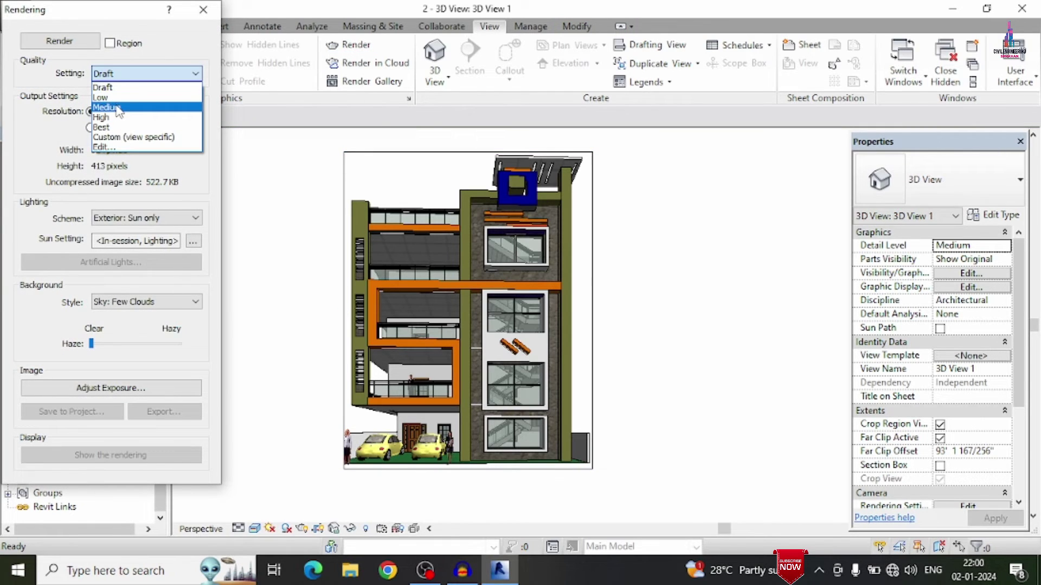
pyautogui.click(116, 107)
pyautogui.click(106, 129)
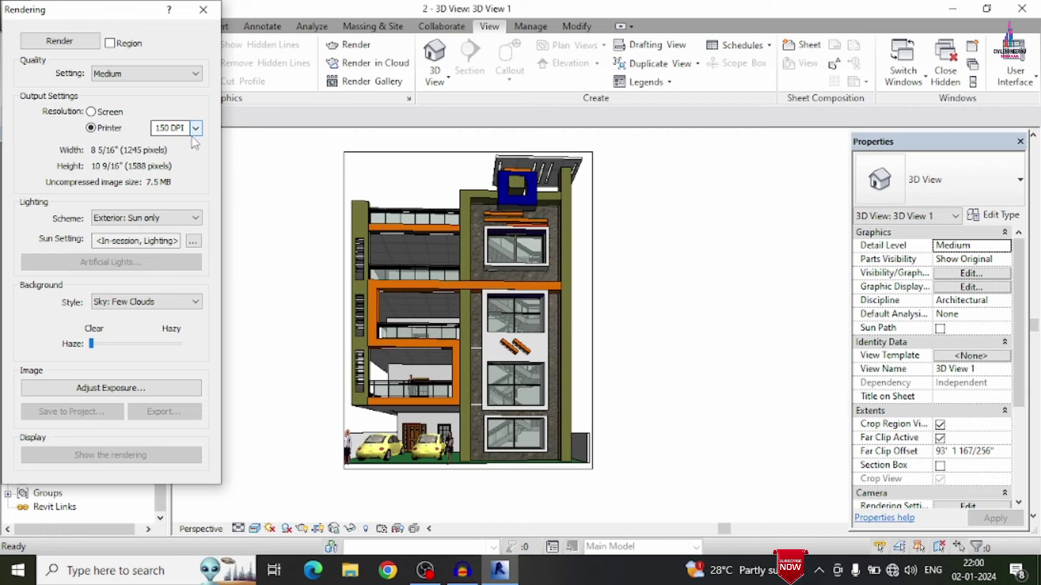
# - Widen the camera view's crop region slightly on both sides of the building
pyautogui.click(592, 310)
pyautogui.moveTo(593, 310); pyautogui.dragTo(607, 311)
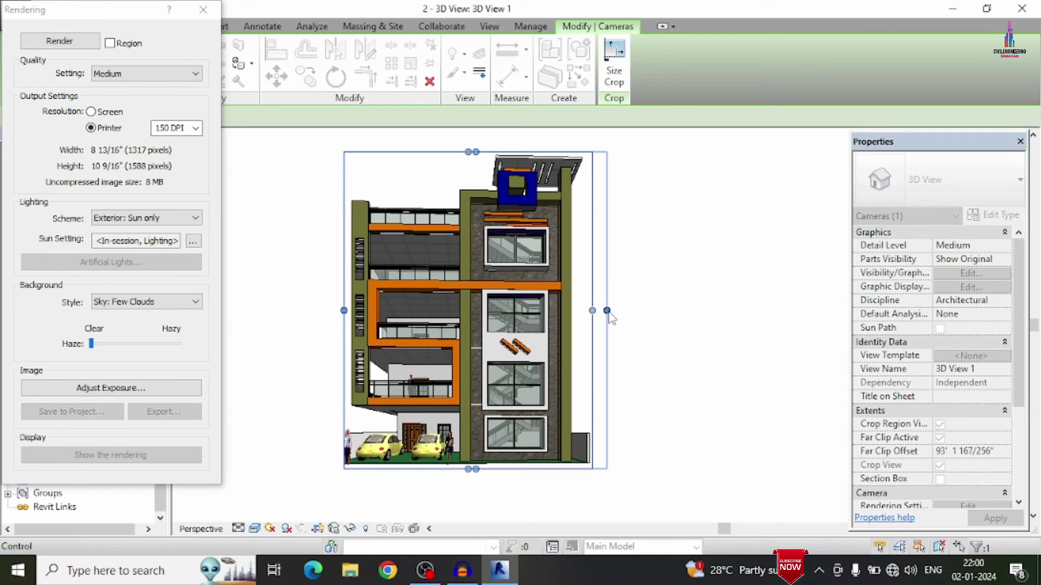
pyautogui.moveTo(337, 310); pyautogui.dragTo(328, 310)
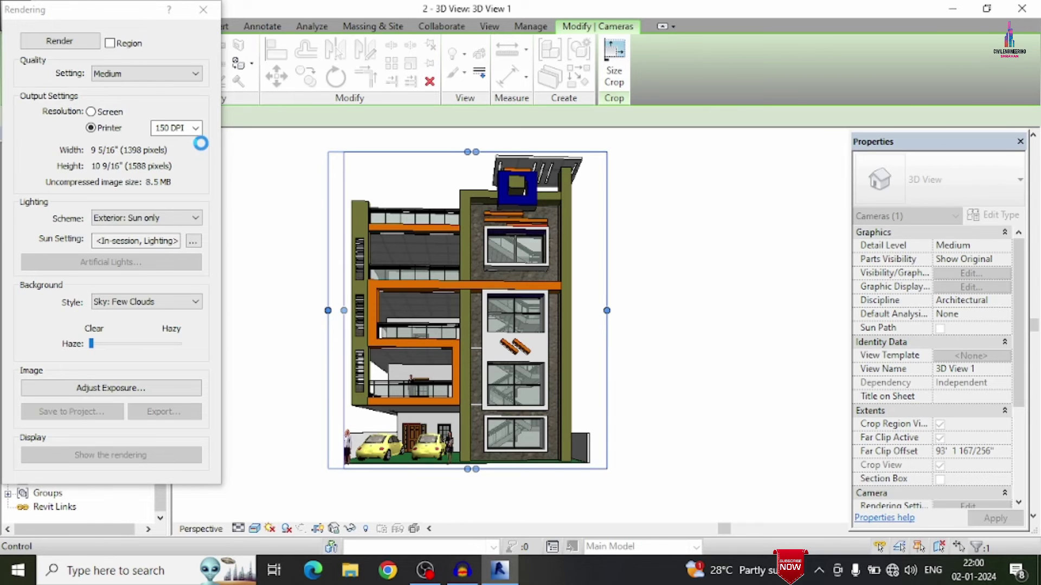
# - Render the camera view and export the image to the Desktop as a JPEG file named Ele2
pyautogui.click(76, 48)
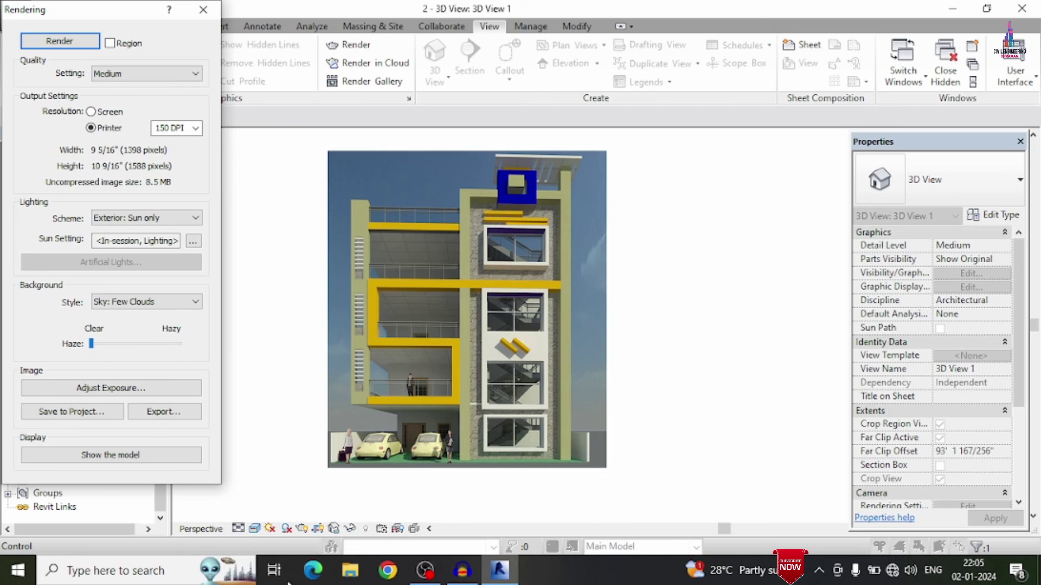
pyautogui.click(173, 414)
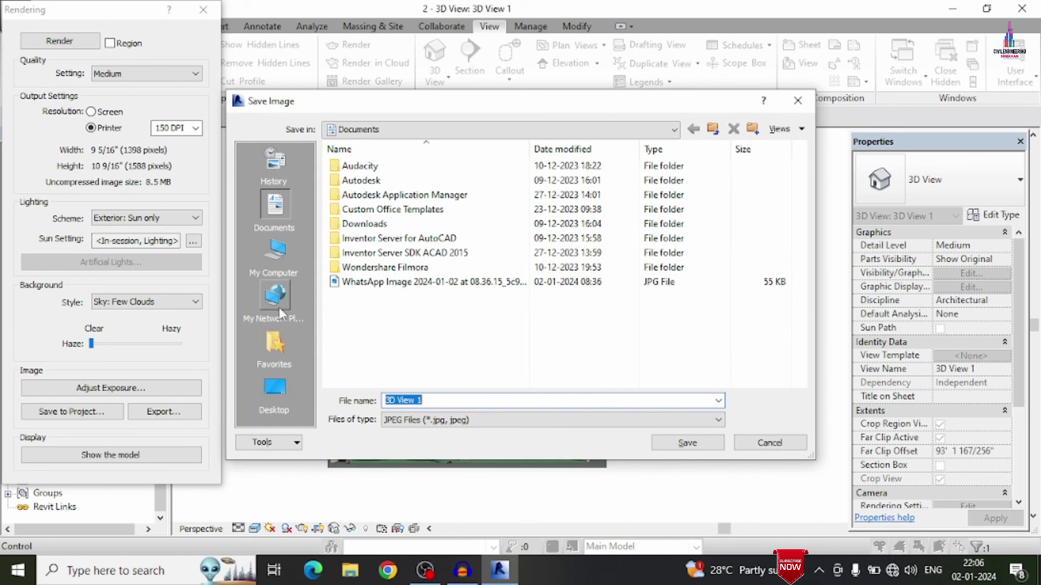
pyautogui.click(274, 392)
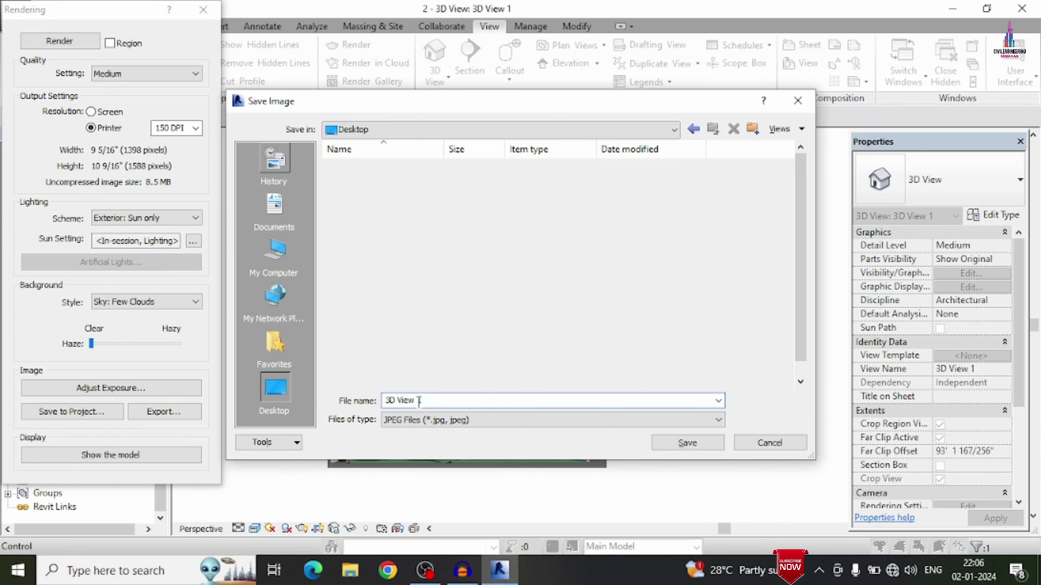
pyautogui.write('E')
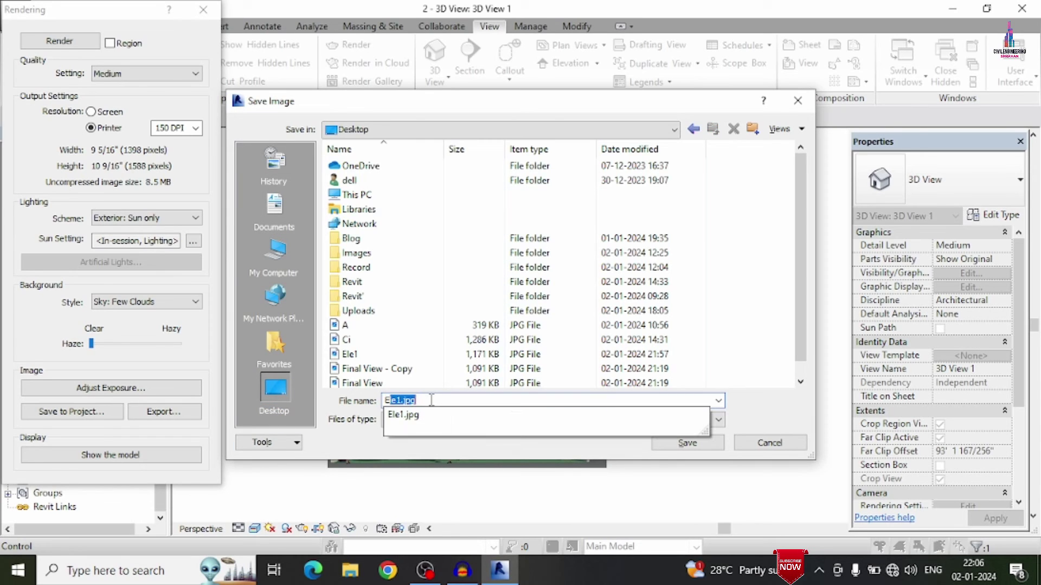
pyautogui.write('le2')
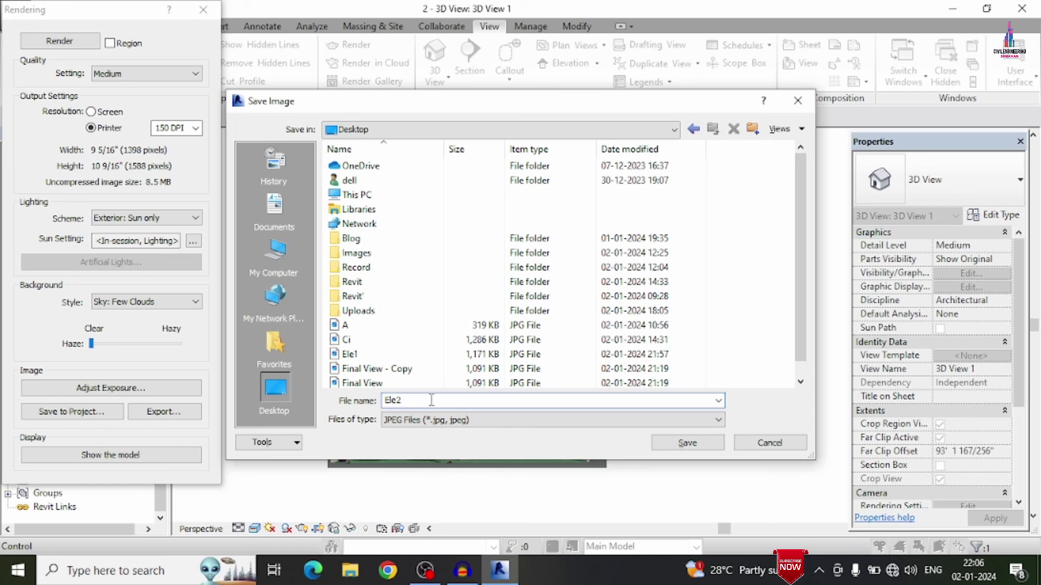
pyautogui.press('Return')
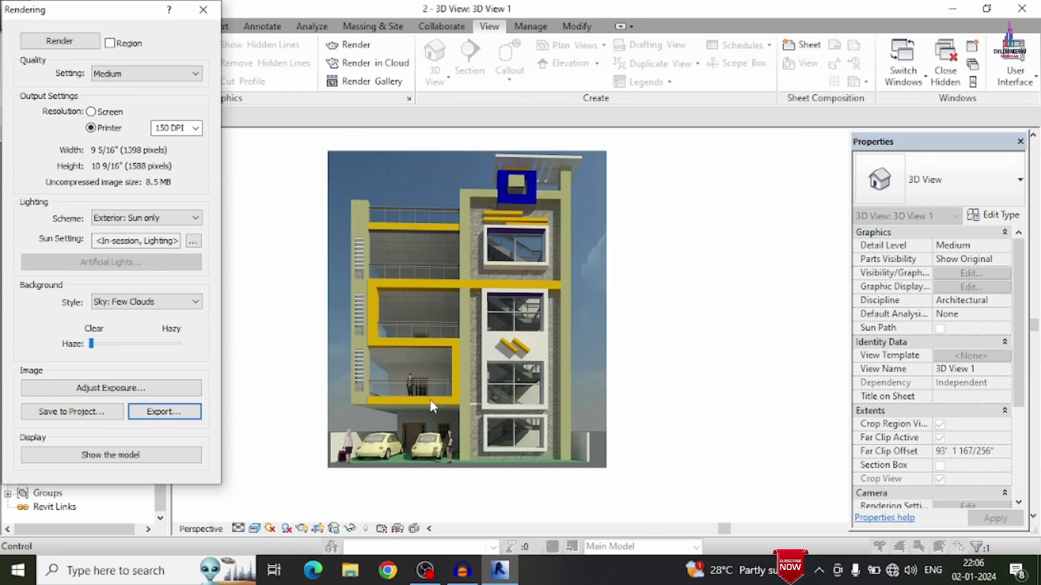
# - Switch to File Explorer, open the Ele2 image from the Desktop folder and inspect the rendered building up close
pyautogui.click(355, 571)
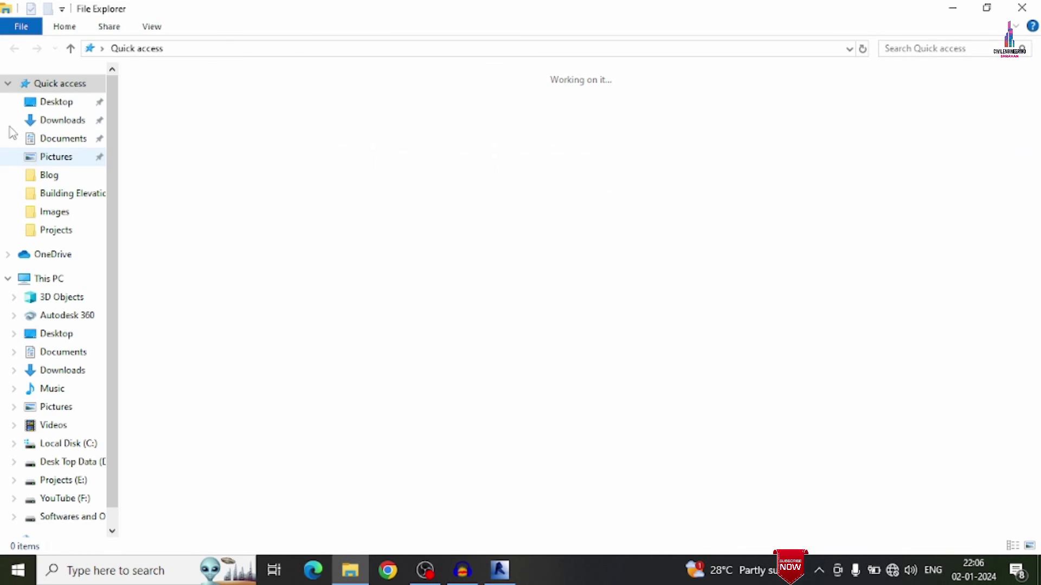
pyautogui.click(52, 102)
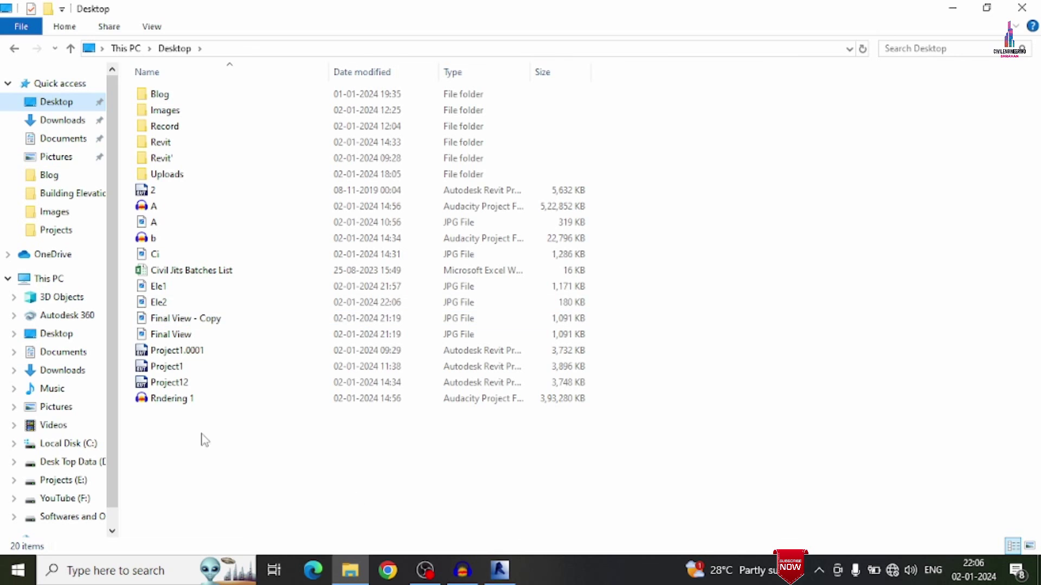
pyautogui.click(181, 307)
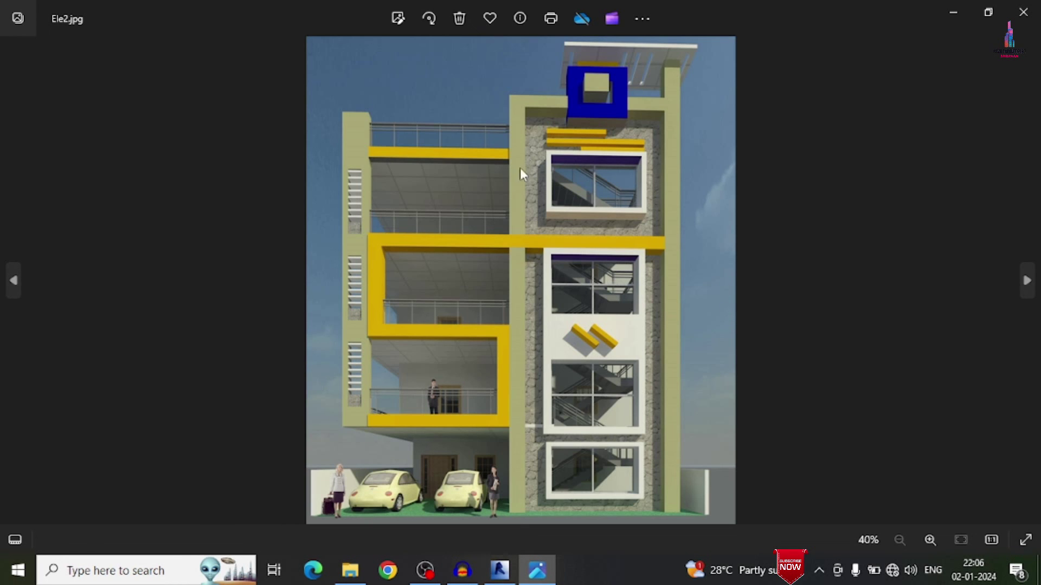
pyautogui.scroll(2, 549, 200)
pyautogui.scroll(-2, 569, 222)
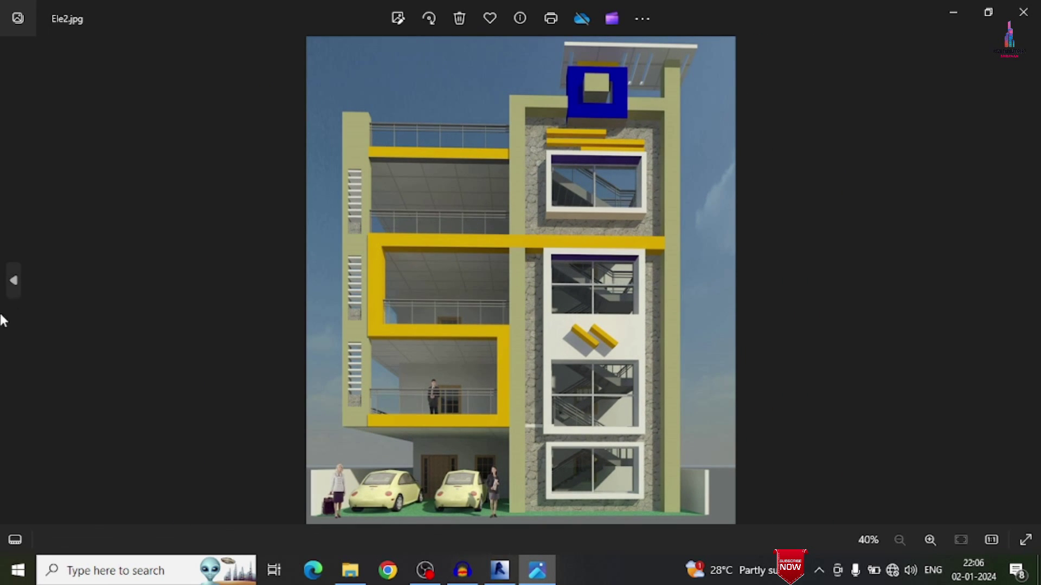
# - Compare the Ele1 and Ele2 renderings by going back and forth between them, ending on Ele2
pyautogui.click(8, 293)
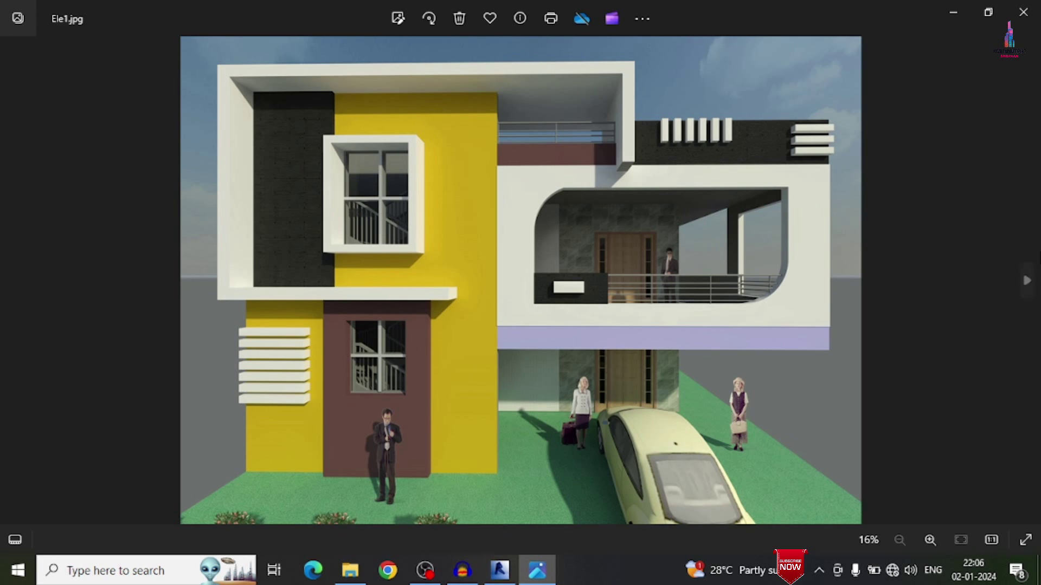
pyautogui.click(1028, 281)
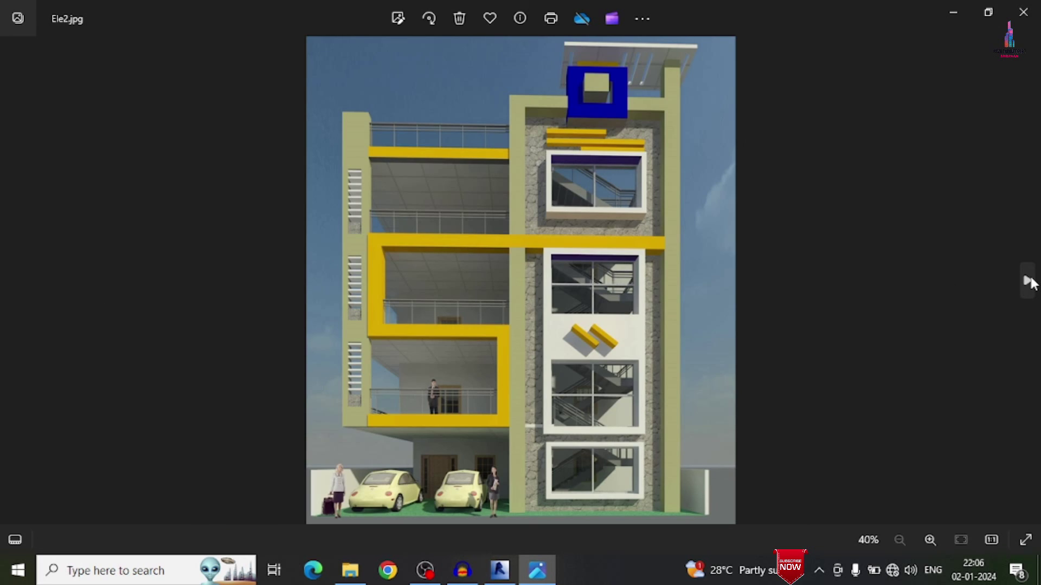
pyautogui.click(14, 282)
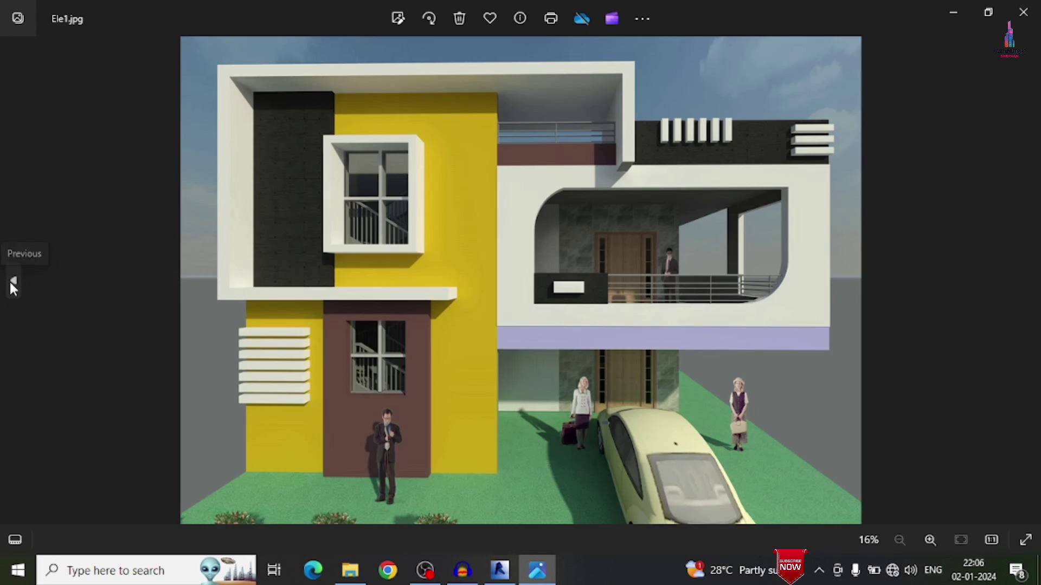
pyautogui.click(1027, 281)
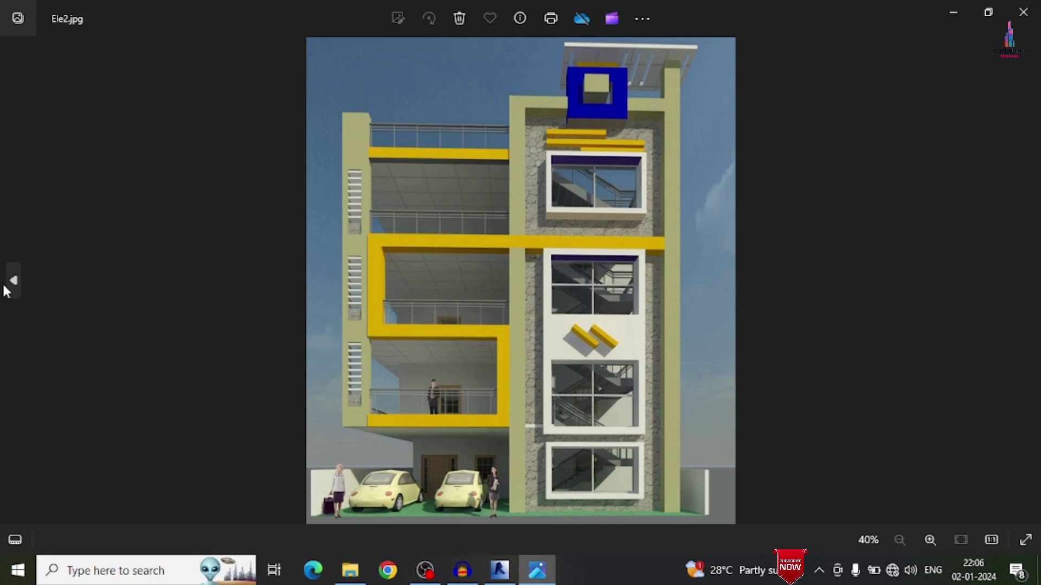
pyautogui.click(10, 284)
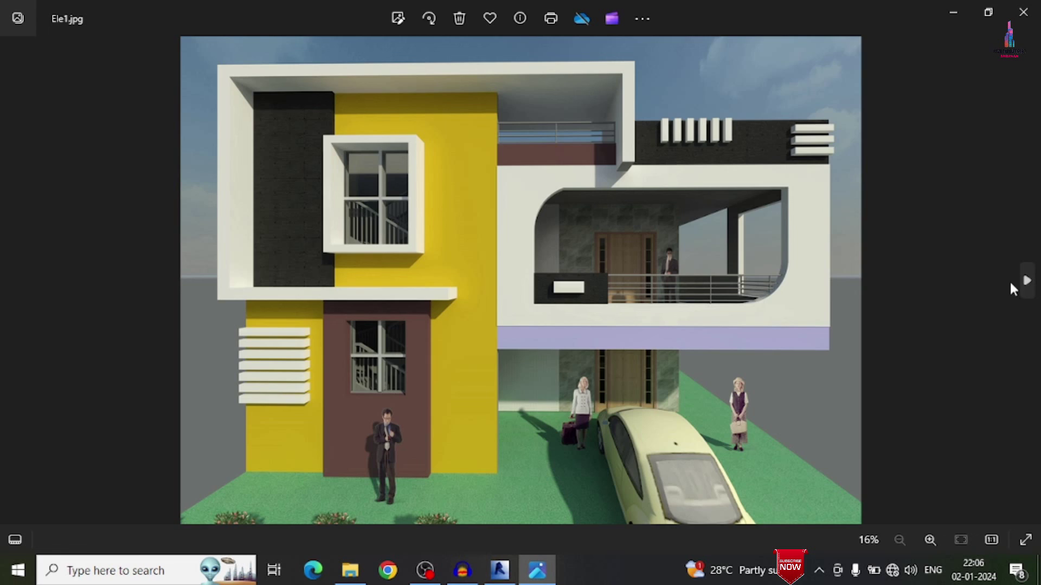
pyautogui.click(1026, 281)
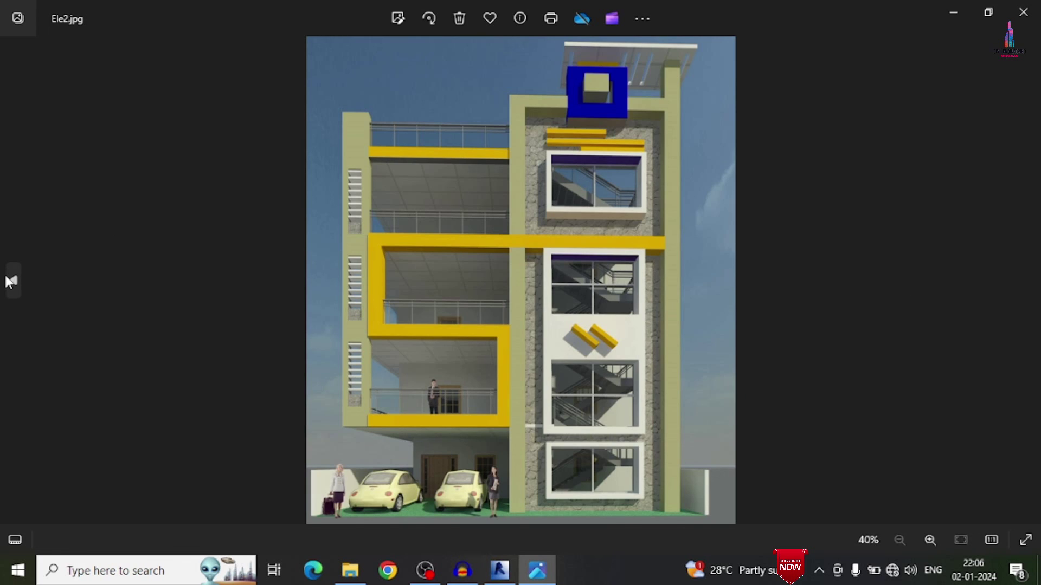